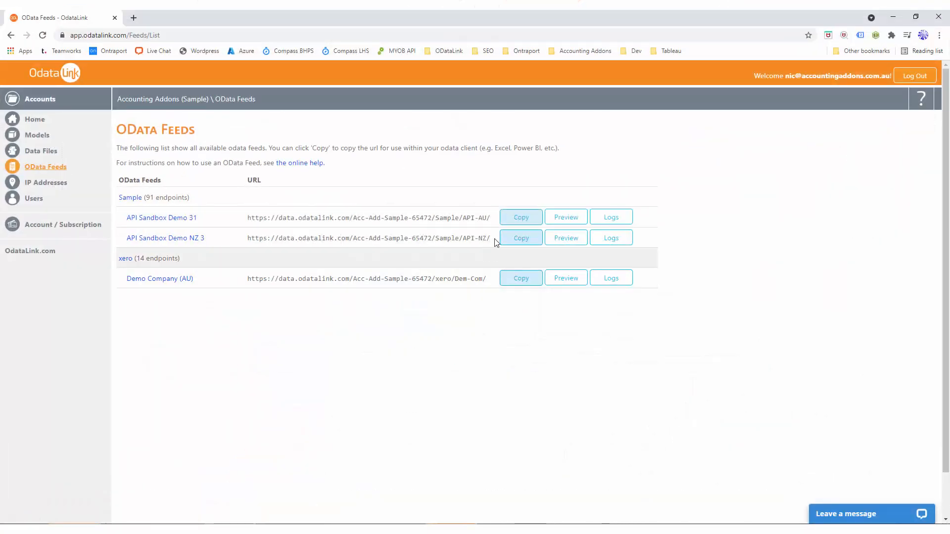
- Copy the API Sandbox Demo 31 feed URL and connect to it as a new OData feed in Power BI Desktop
click(517, 218)
click(560, 96)
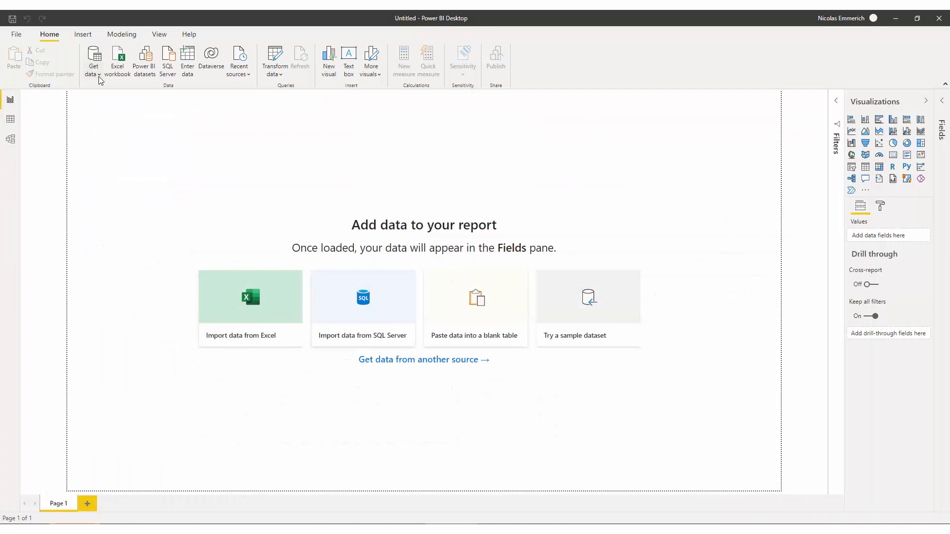
click(97, 75)
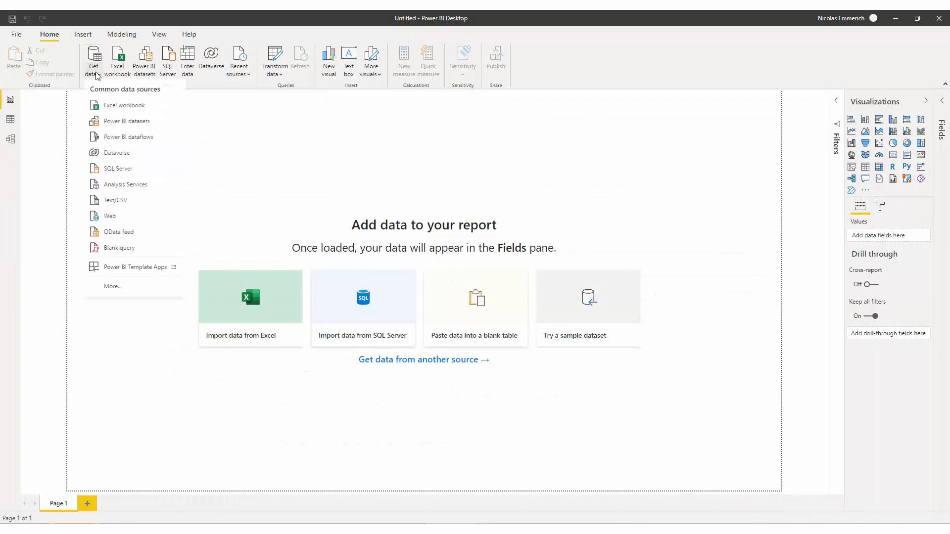
click(119, 232)
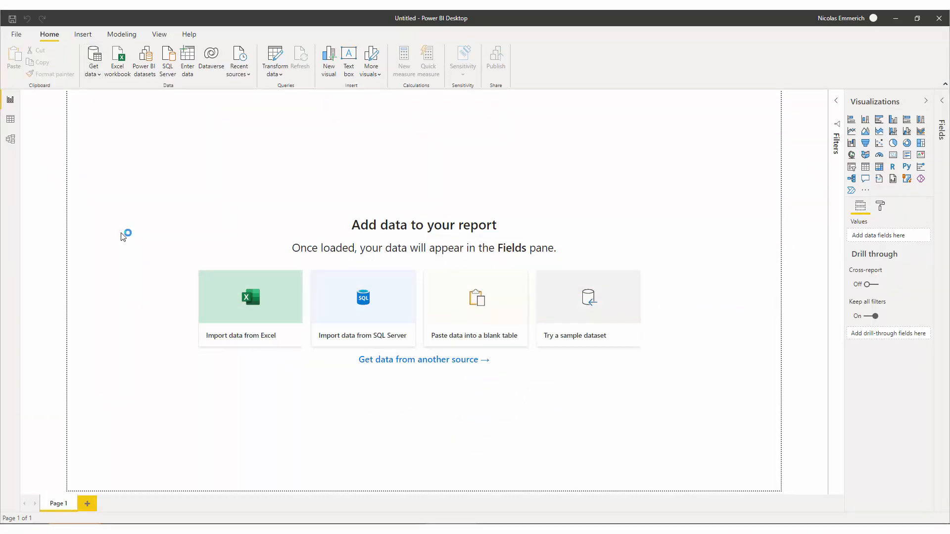
key(ctrl+v)
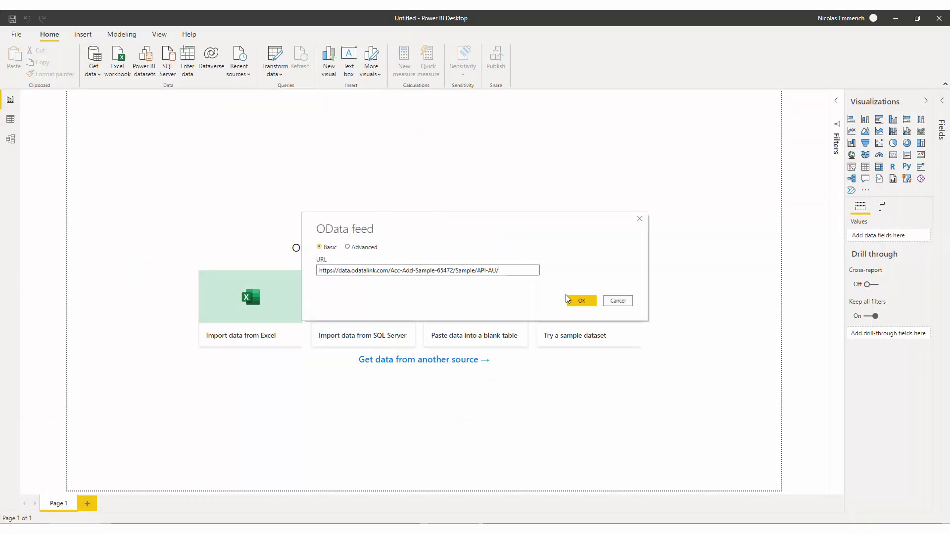
click(577, 302)
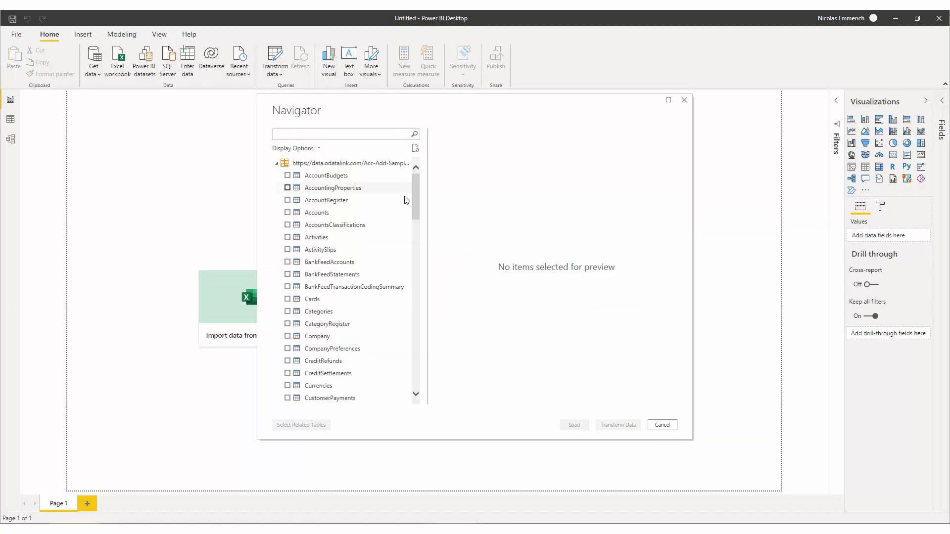
- Select the DatesByMonth and JournalTransactions tables in the Navigator and open them for transforming
scroll(294, 222, down, 5)
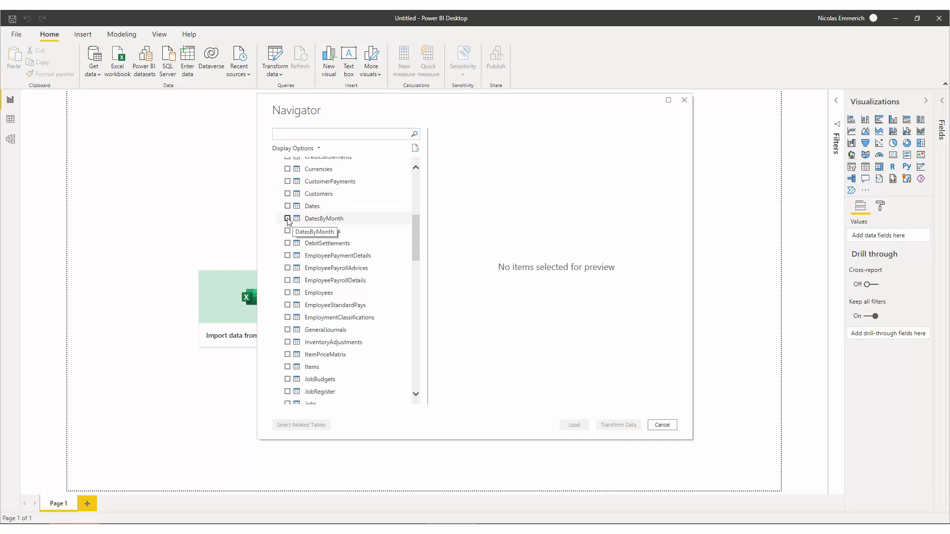
click(289, 219)
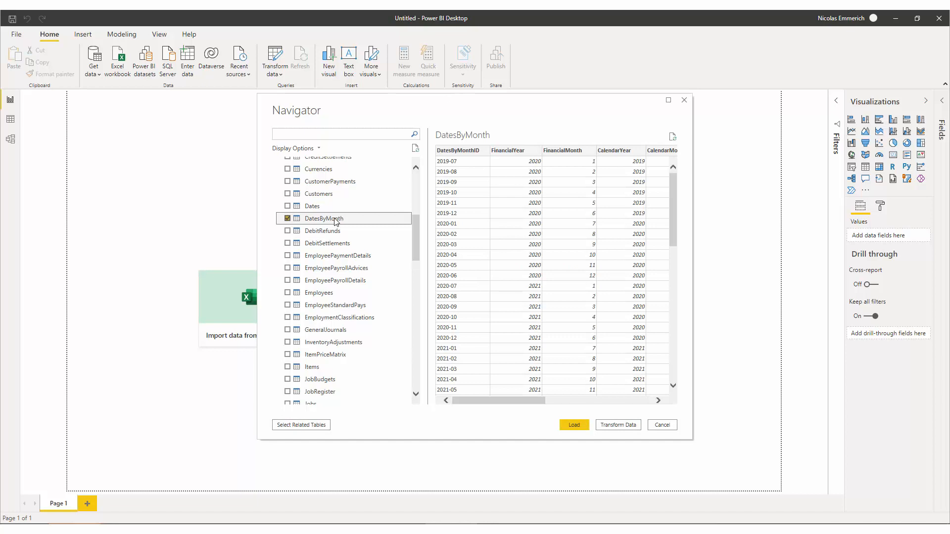
drag(421, 242, 419, 275)
click(287, 284)
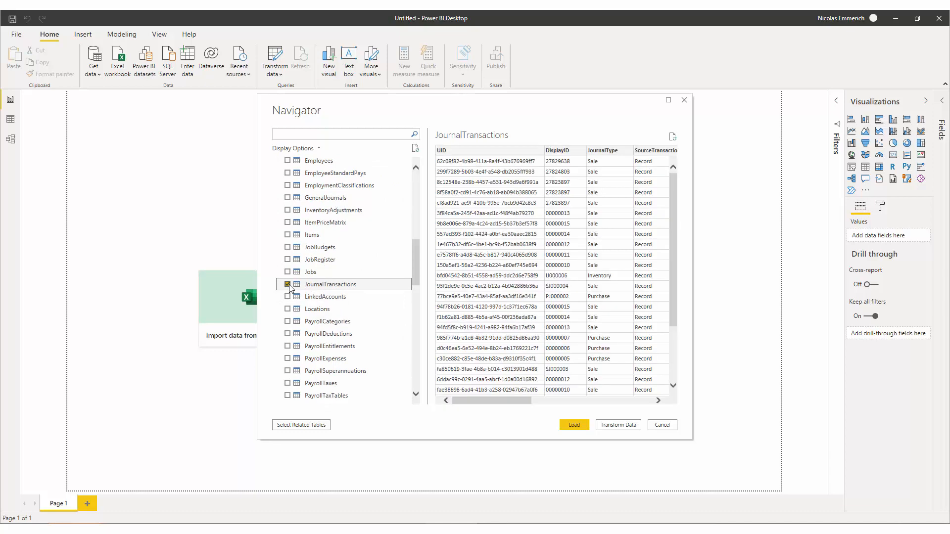
click(618, 426)
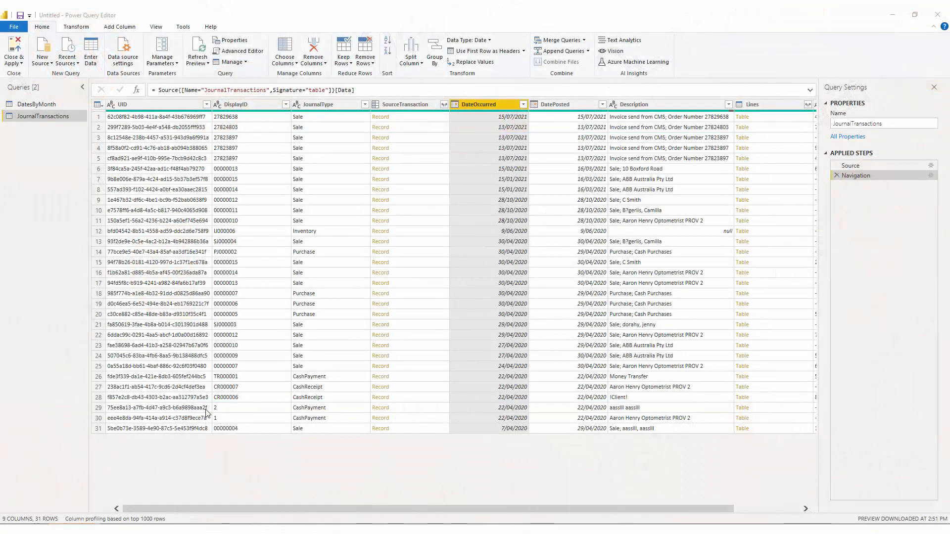
- Filter JournalTransactions to rows where DateOccurred is between 1/7/2021 and 31/7/2021
click(523, 105)
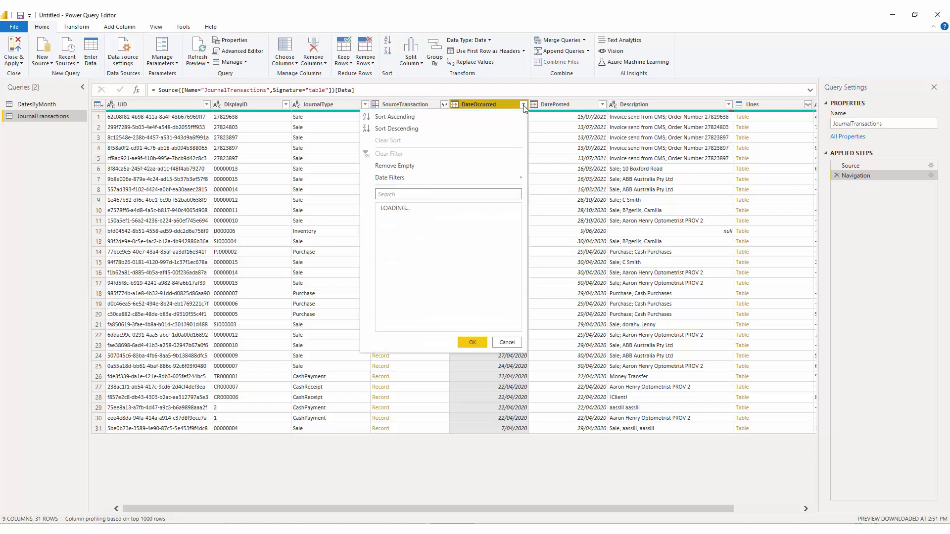
mouse_move(434, 177)
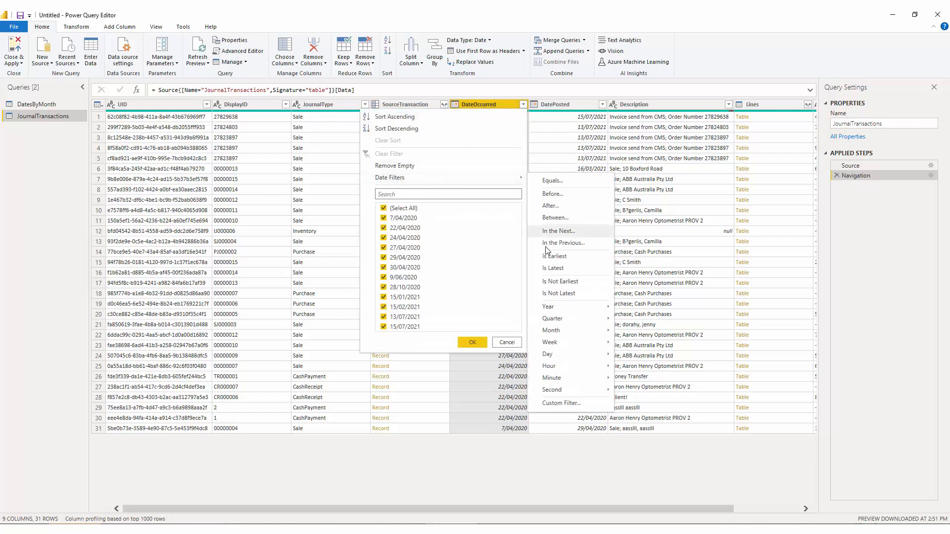
click(553, 218)
click(434, 268)
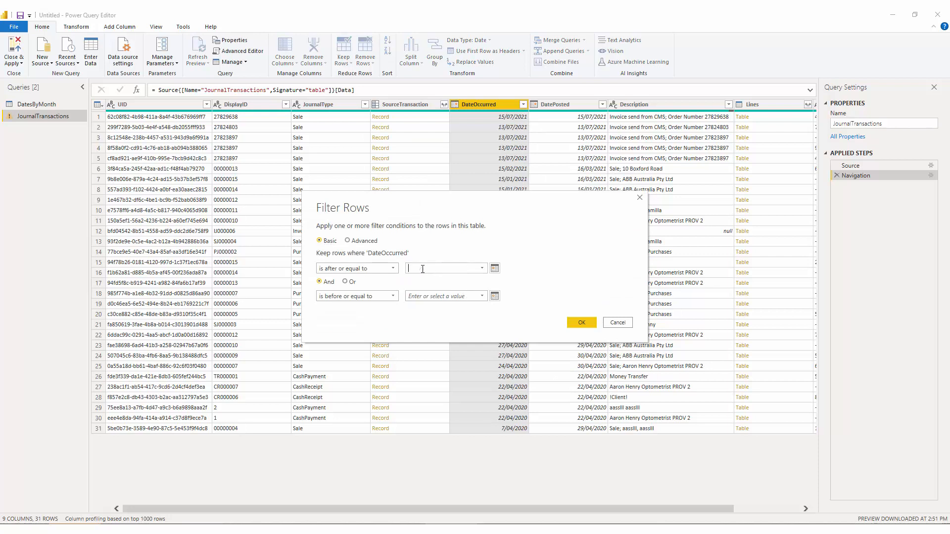
text(1/7/2021)
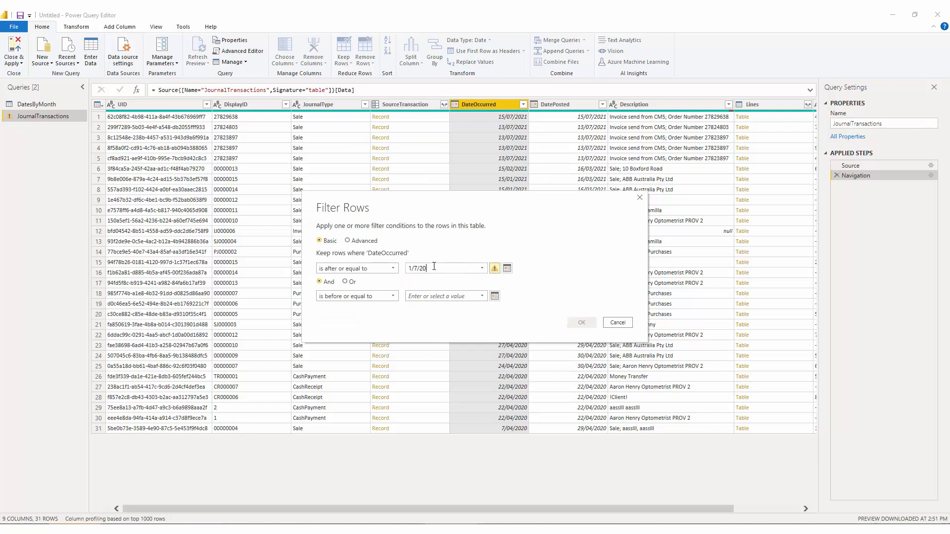
click(429, 295)
text(31/1)
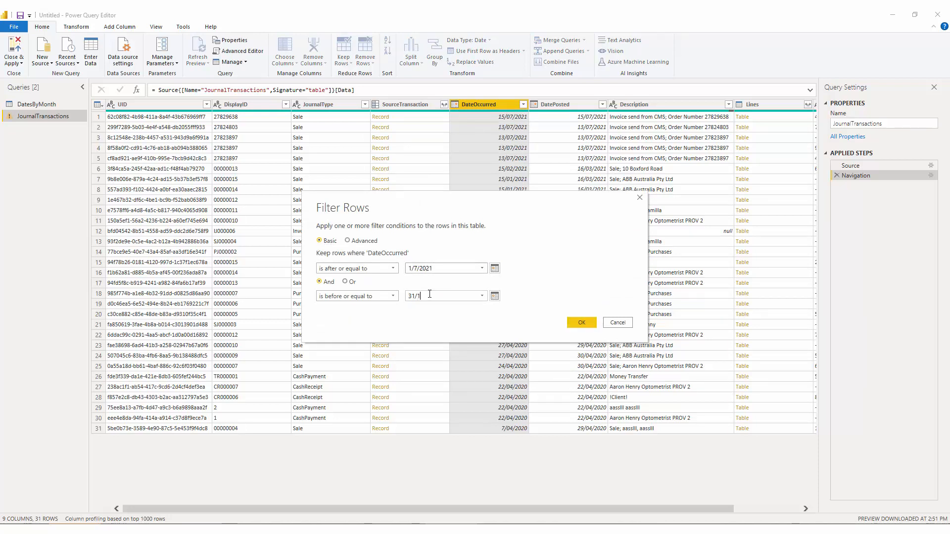
key(BackSpace)
text(7/2021)
click(582, 324)
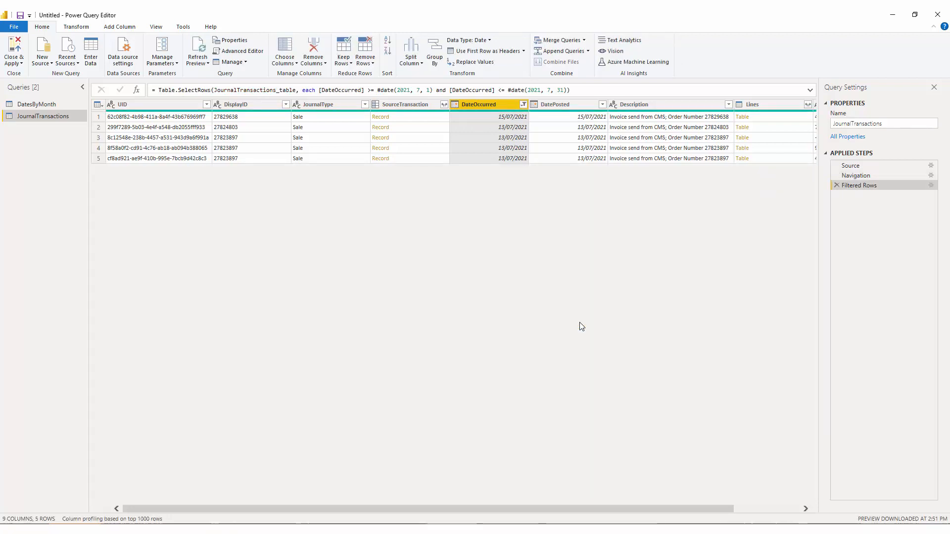
- Expand the Lines column with all its fields, then expand the nested Lines.Account record
click(769, 509)
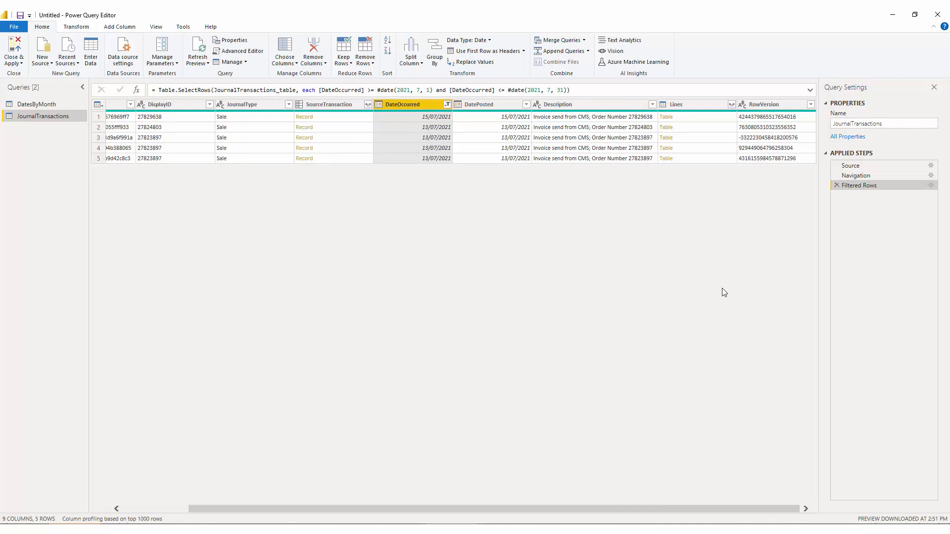
click(730, 104)
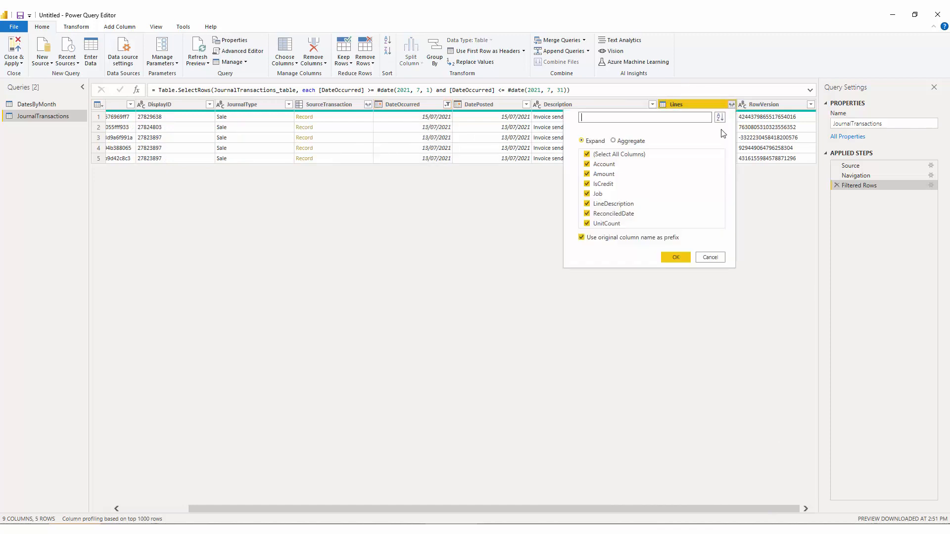
click(683, 261)
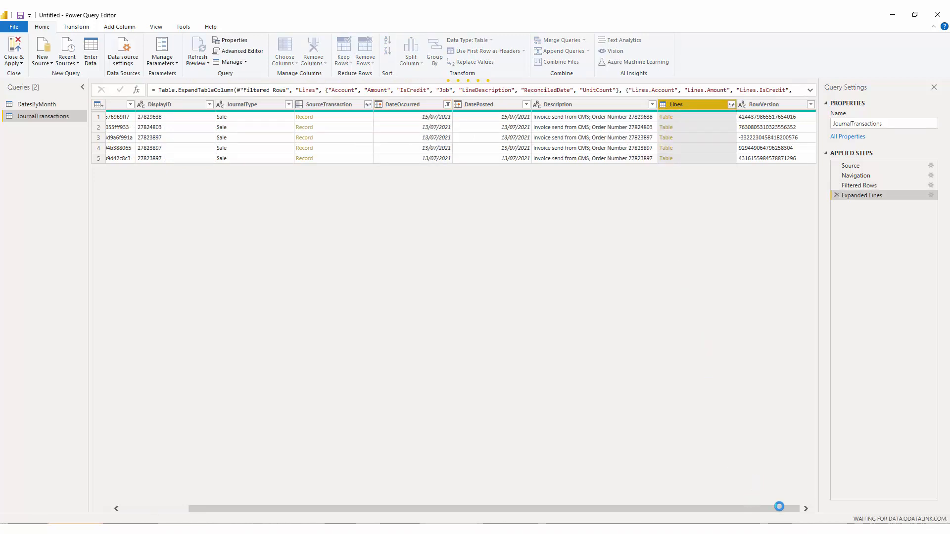
click(732, 104)
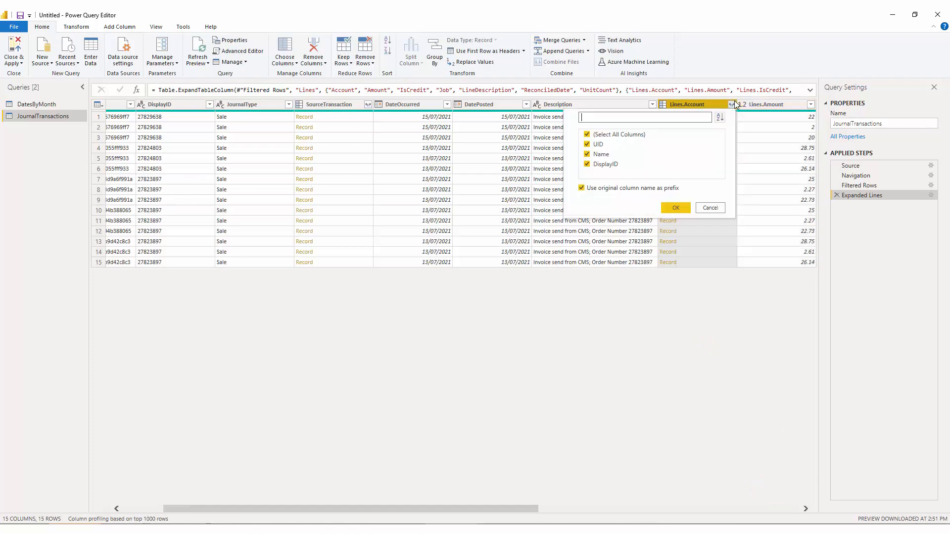
click(686, 206)
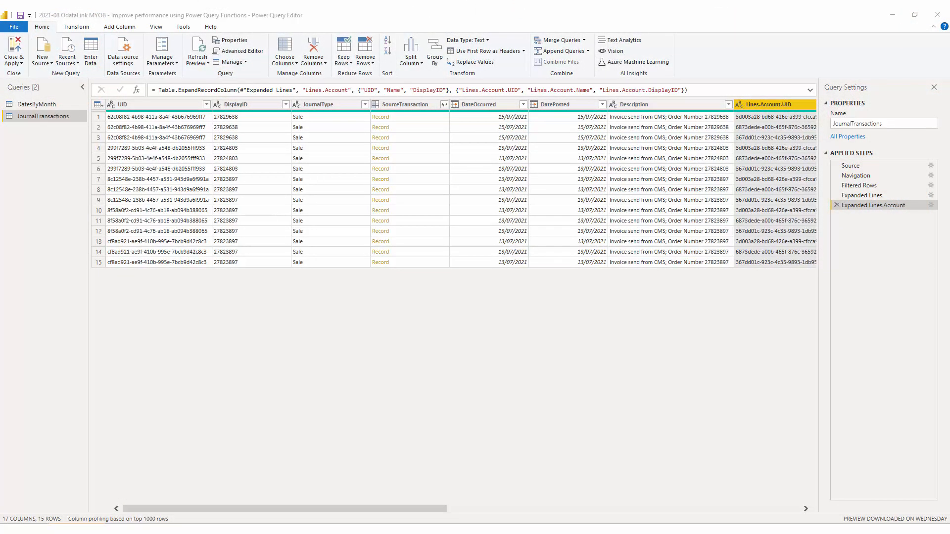
- Create a new query parameter named StartDate of type Date with current value 1/7/2021
click(163, 58)
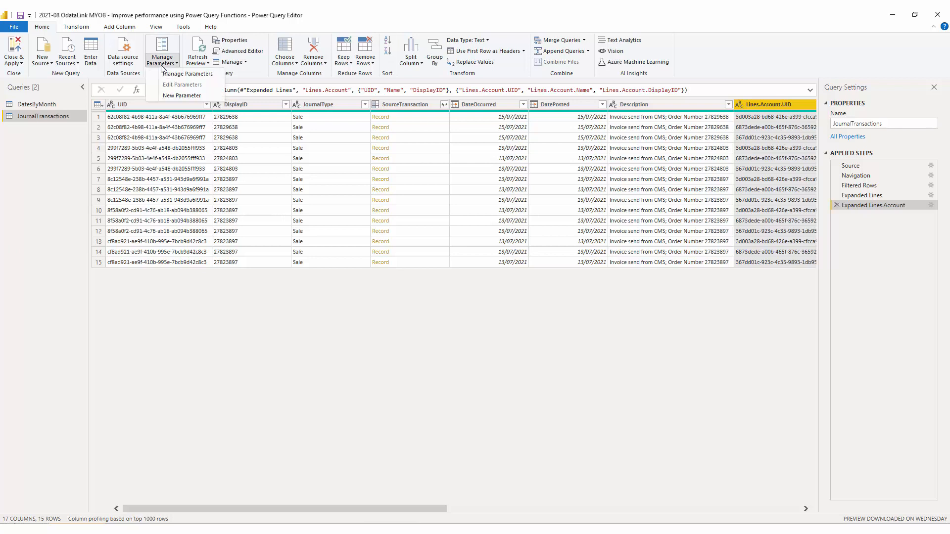
click(181, 96)
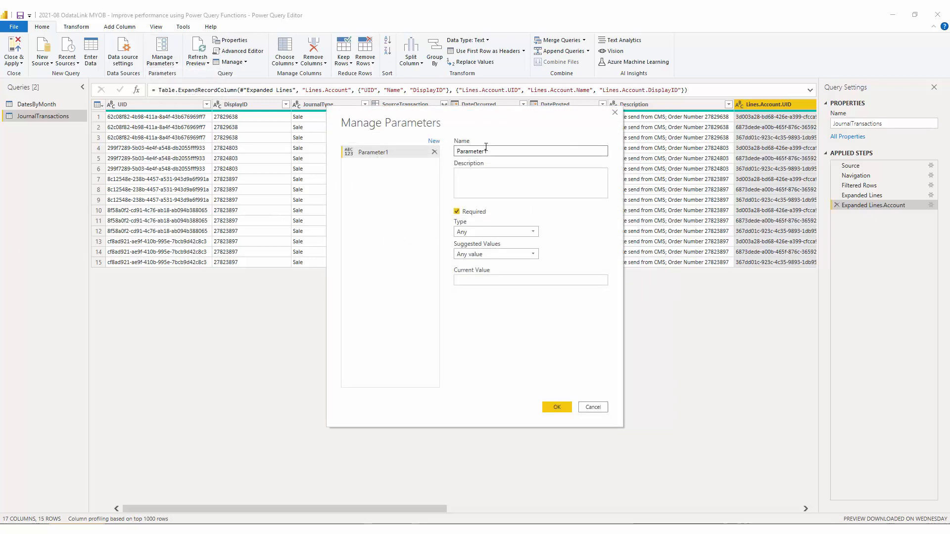
text(StartDate)
click(484, 233)
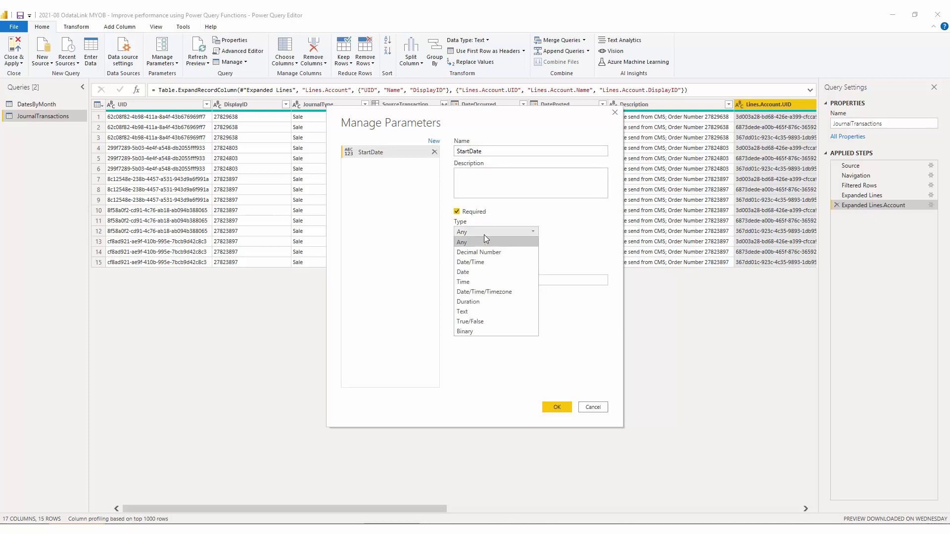
click(483, 263)
click(472, 280)
text(1/7/)
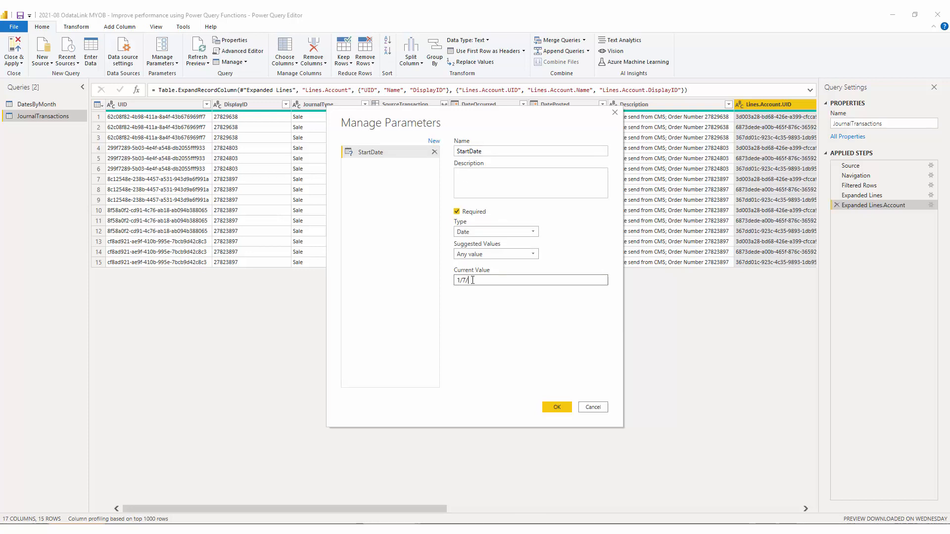
text(2021)
- Add a second parameter named EndDate of type Date with current value 31/07/2021
click(434, 141)
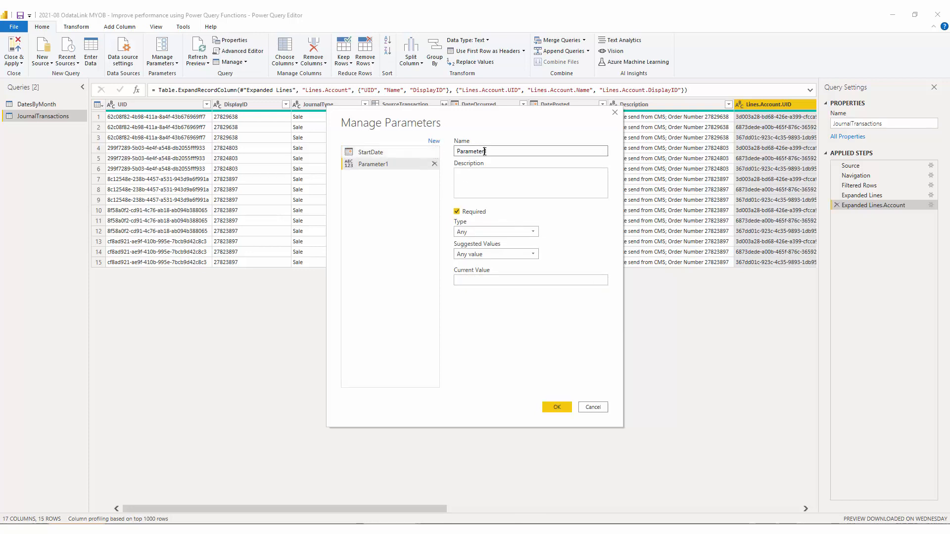
text(EndDay)
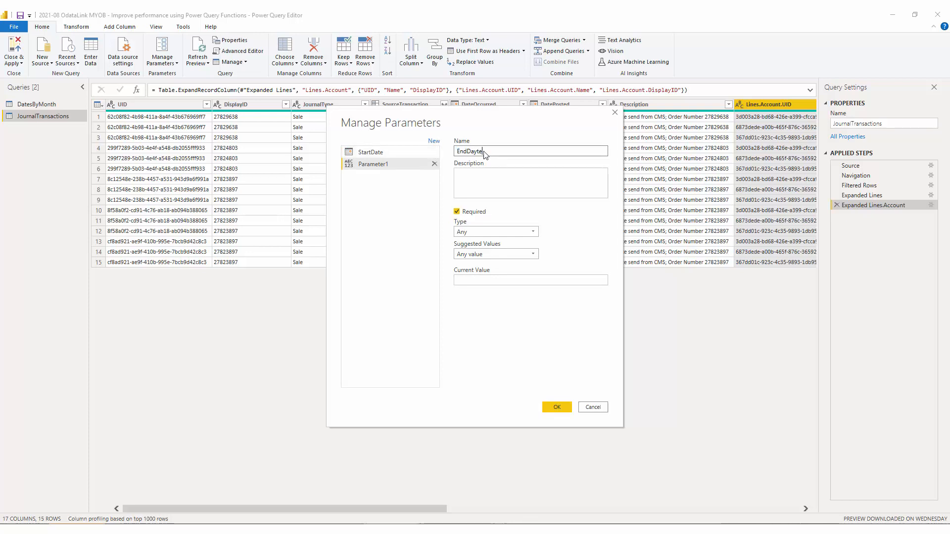
key(BackSpace)
text(te)
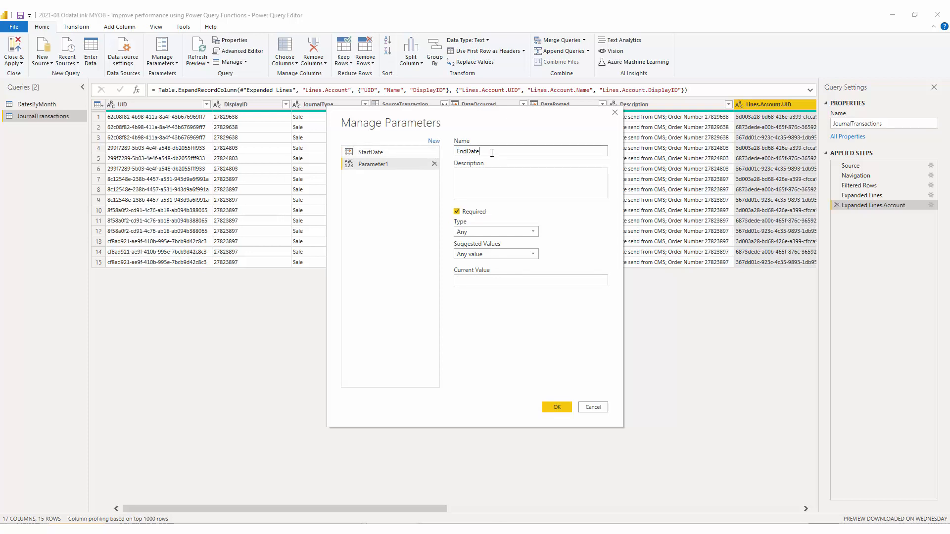
click(494, 232)
click(468, 271)
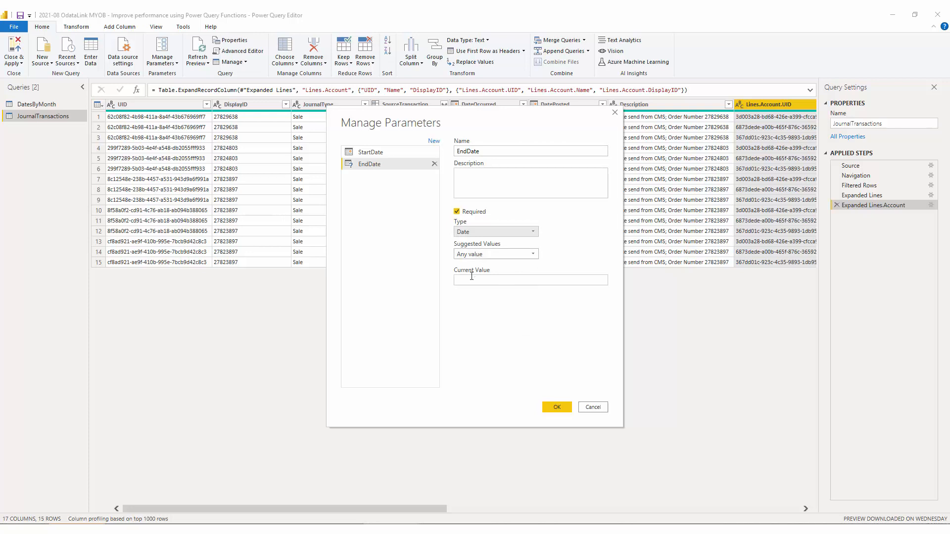
click(470, 280)
text(31/07/202)
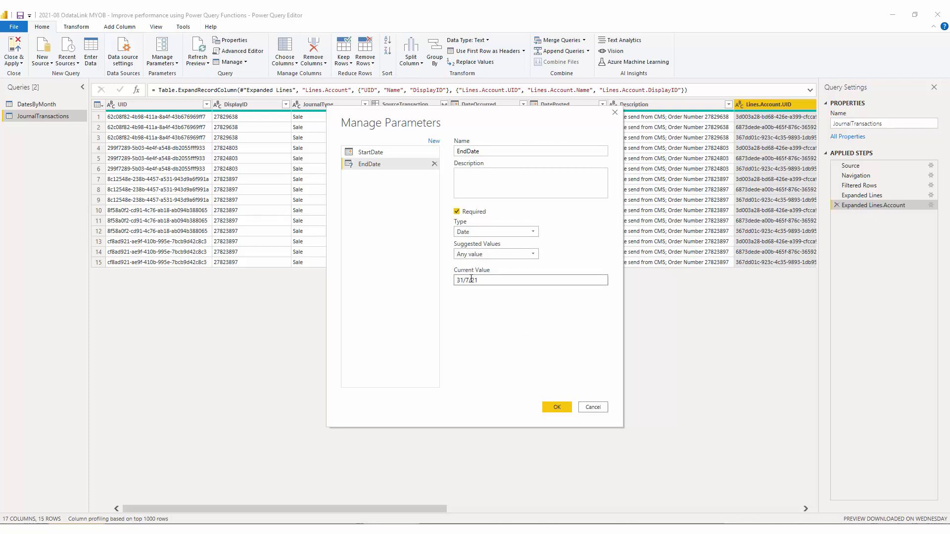
text(1)
click(555, 406)
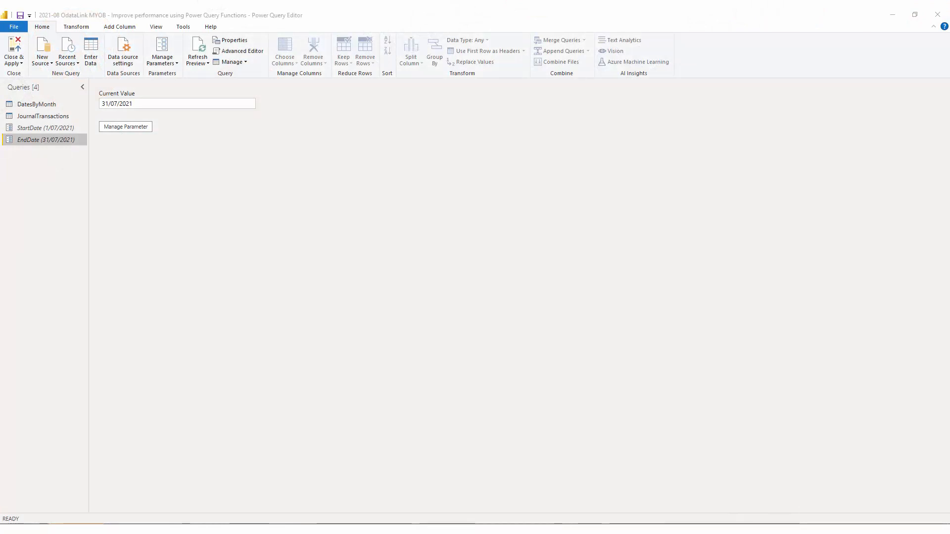
- In JournalTransactions, edit the Filtered Rows step so DateOccurred is after or equal to StartDate and before or equal to EndDate parameters
click(49, 116)
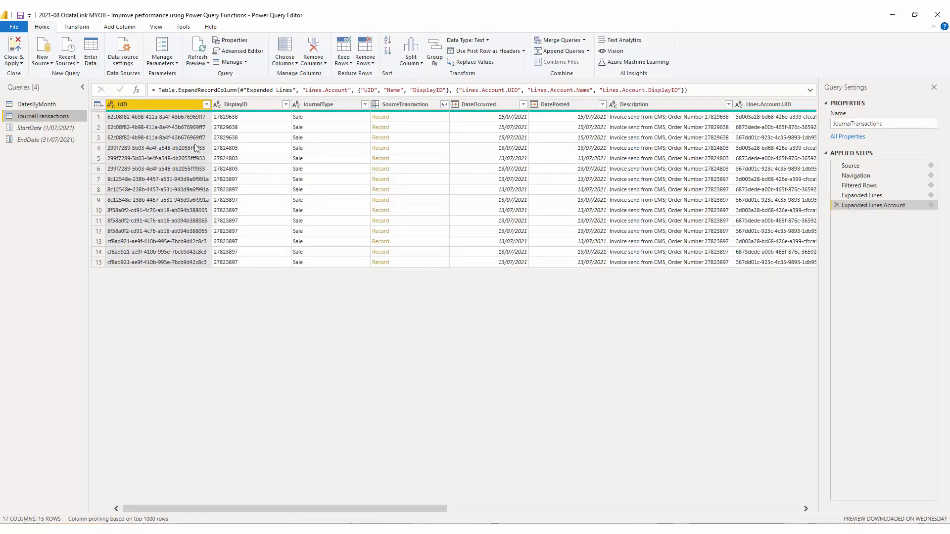
click(859, 186)
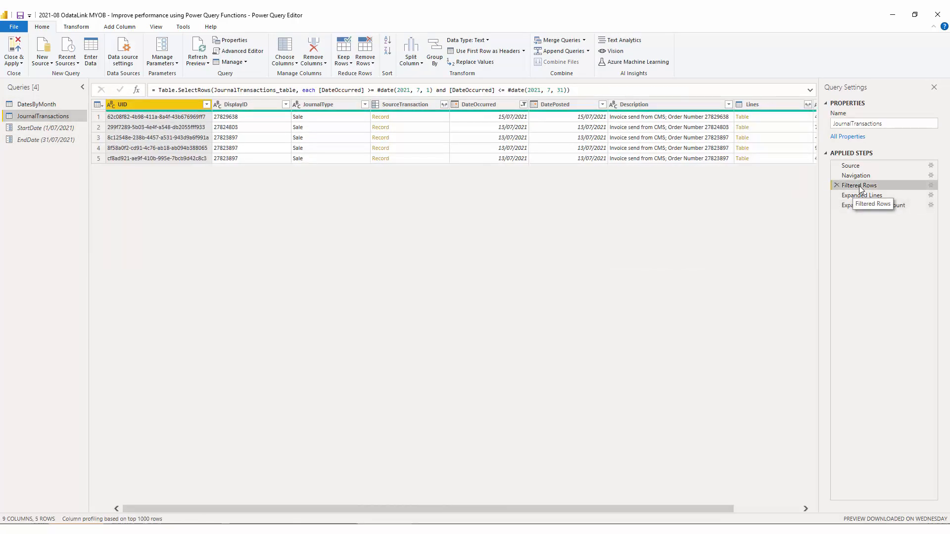
click(381, 90)
key(shift+Right)
key(shift+Right)
key(shift+Right)
key(shift+Right)
key(shift+Right)
key(shift+Right)
key(shift+Right)
key(shift+Right)
key(shift+Right)
key(shift+Right)
key(shift+Right)
key(shift+Right)
key(shift+Right)
key(shift+Right)
key(shift+Right)
key(shift+Right)
key(shift+Right)
key(shift+Right)
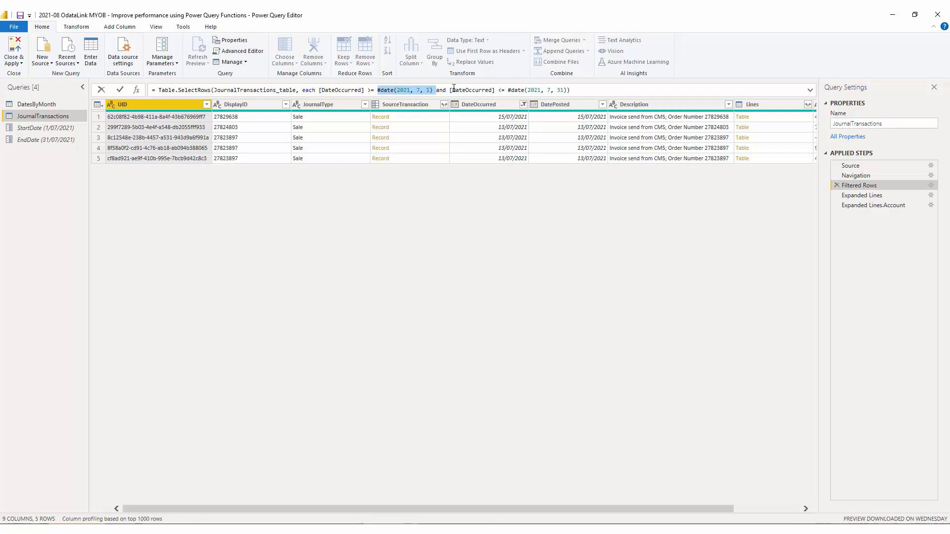
click(931, 186)
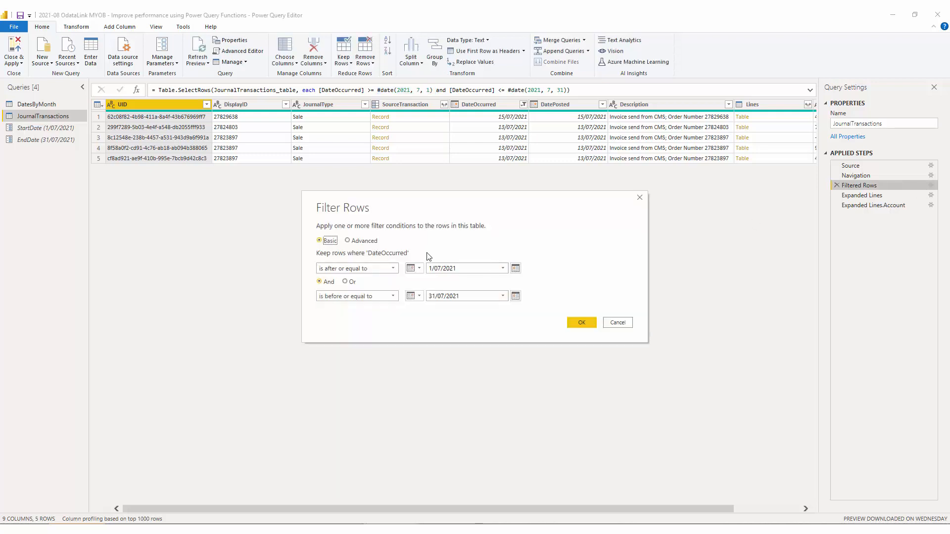
click(415, 269)
click(434, 291)
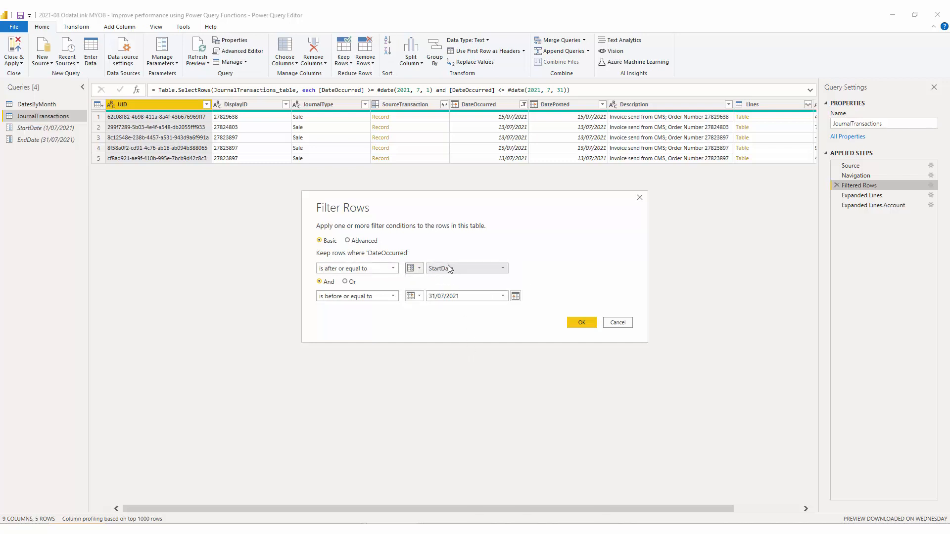
click(414, 296)
click(436, 317)
click(457, 297)
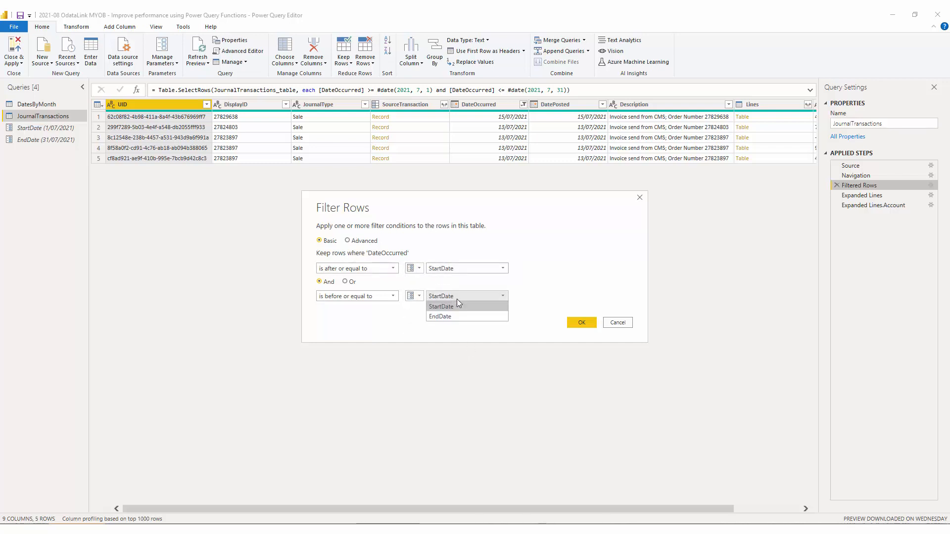
click(470, 316)
click(582, 323)
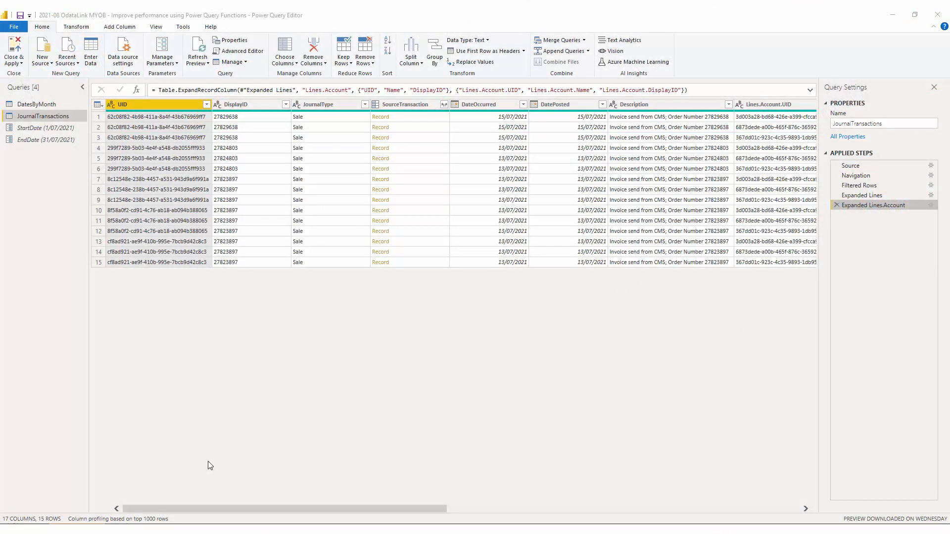
- Create a function named GetJournalData from the JournalTransactions query
right_click(72, 115)
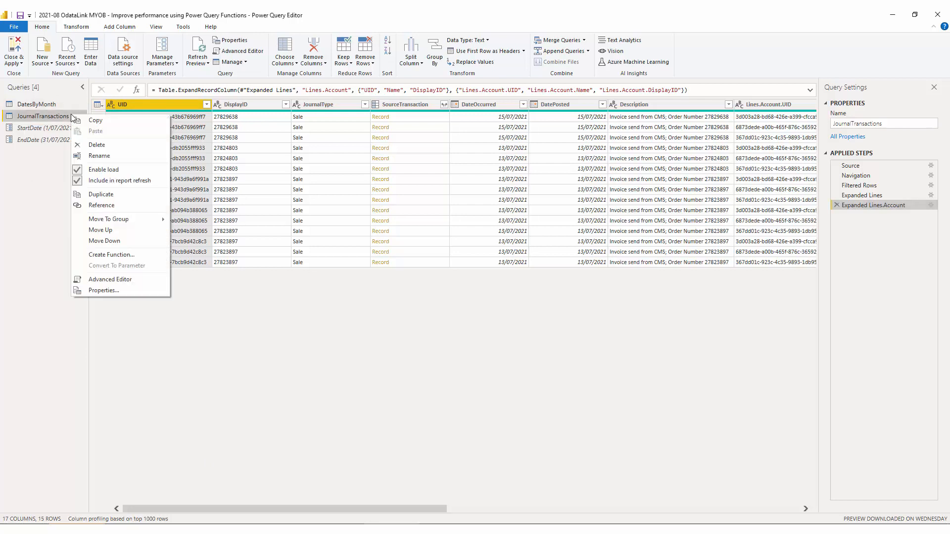
click(108, 254)
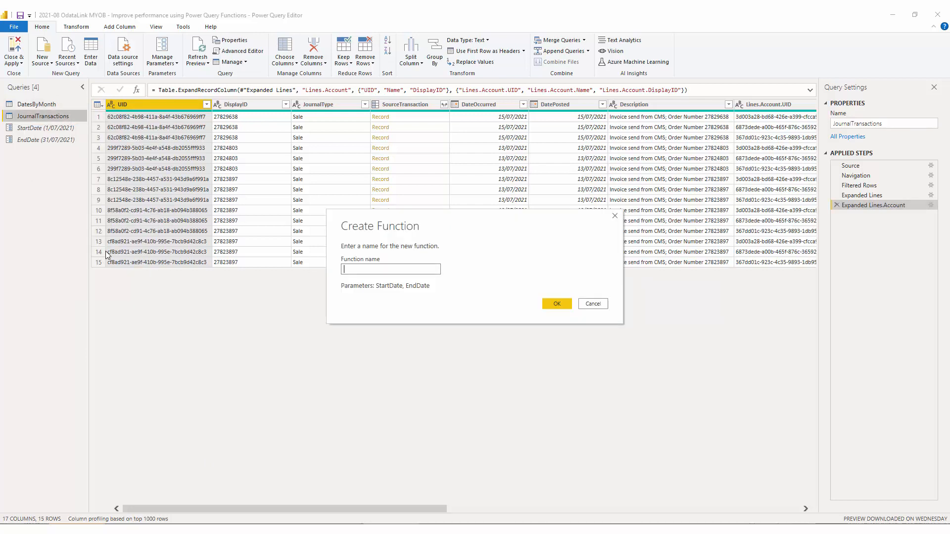
text(GetJournalData)
click(547, 306)
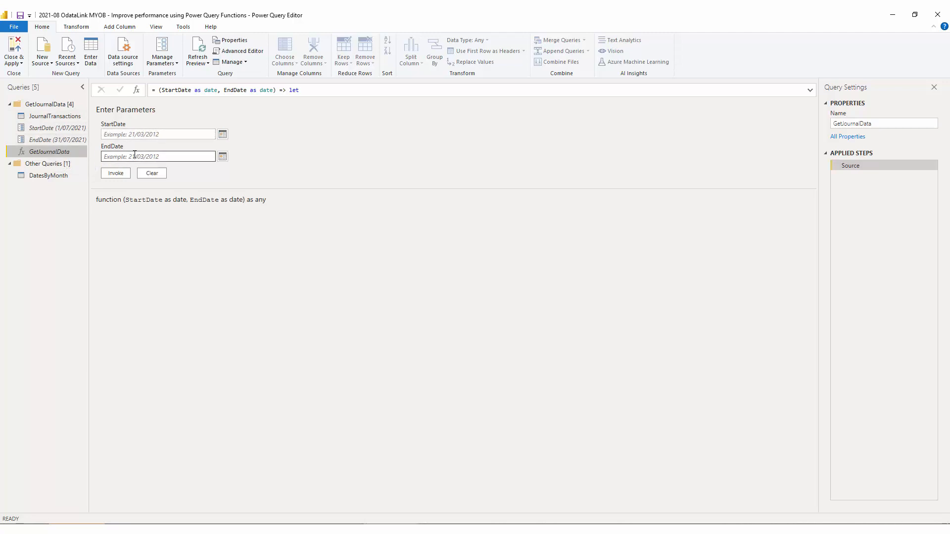
- Test-invoke GetJournalData with StartDate 1/1/21 and EndDate 31/12/21, then delete the resulting invoked query
click(120, 132)
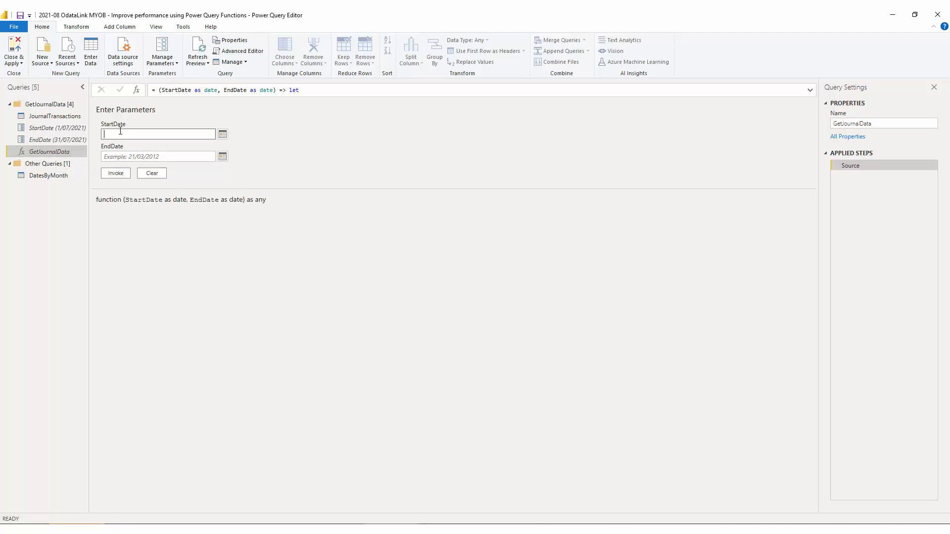
text(1/1/)
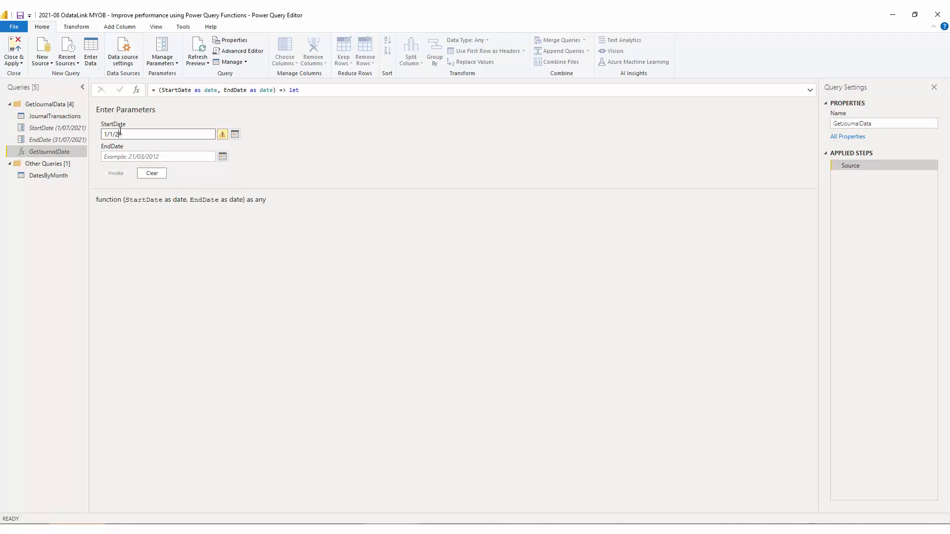
text(21)
key(Tab)
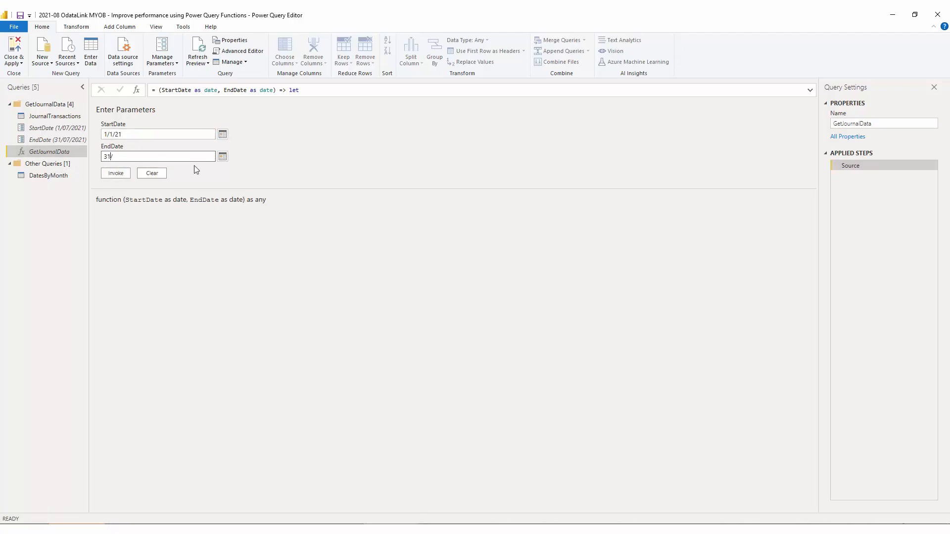
text(31/12/21)
click(115, 173)
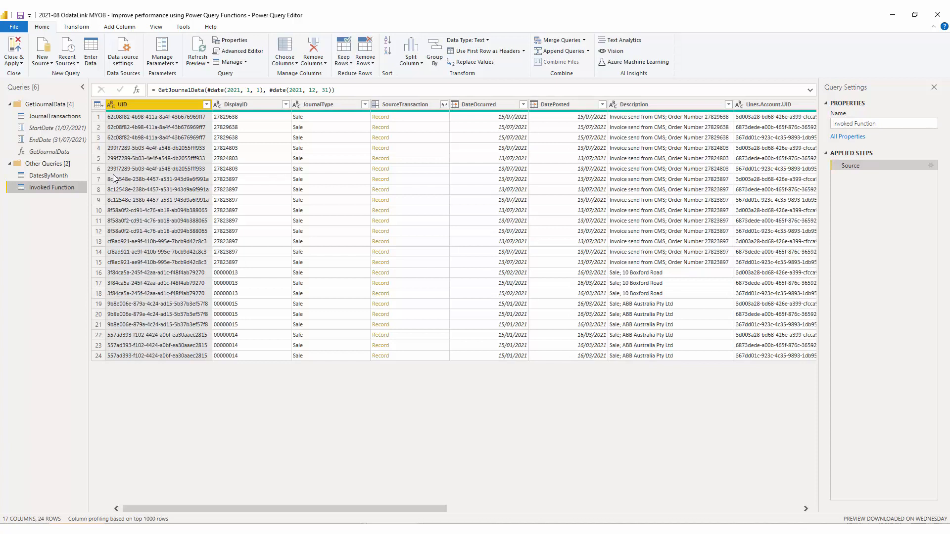
right_click(70, 189)
click(112, 219)
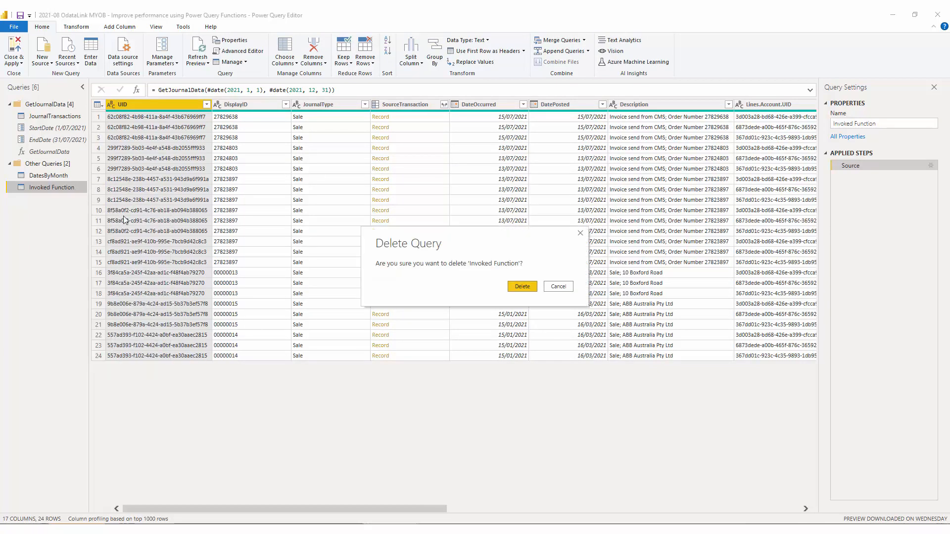
click(521, 287)
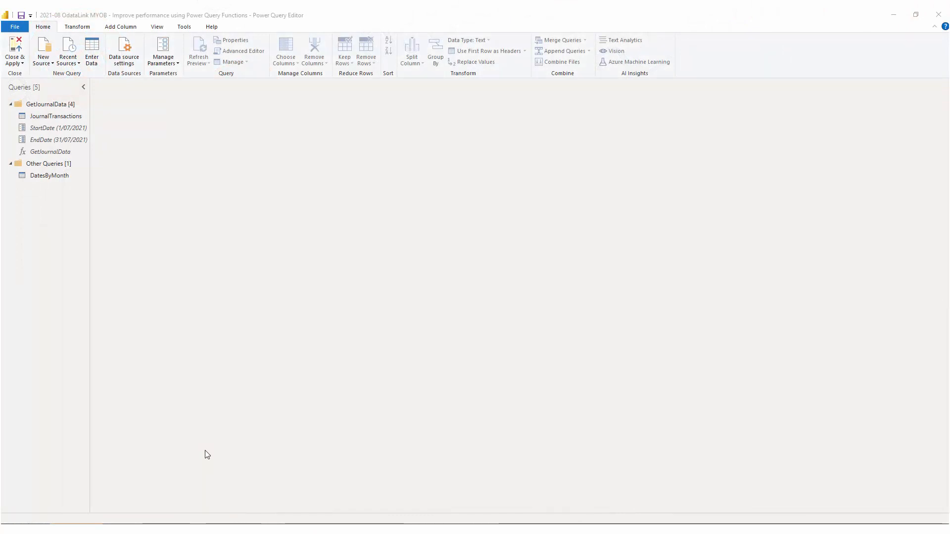
- In DatesByMonth, invoke GetJournalData as a new column named Data, using FirstDate for StartDate and LastDate for EndDate
click(63, 179)
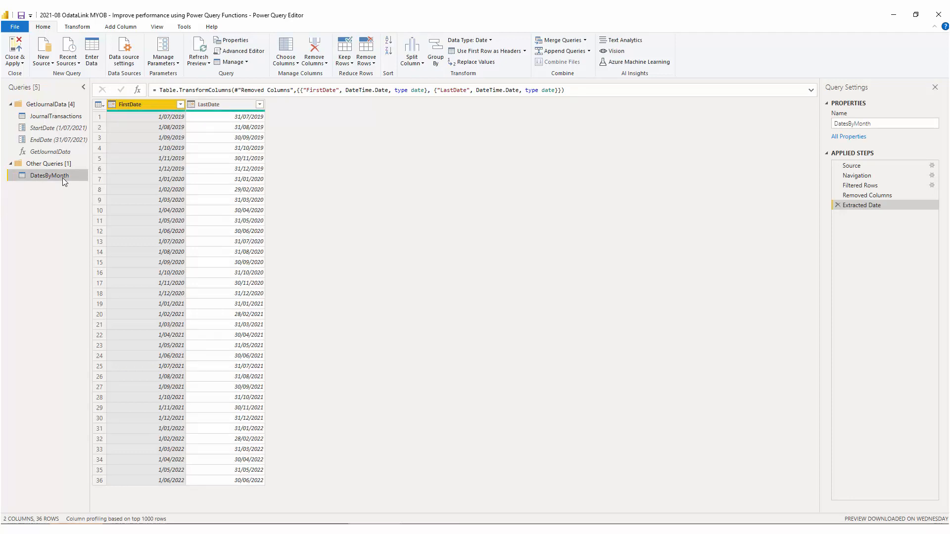
click(121, 28)
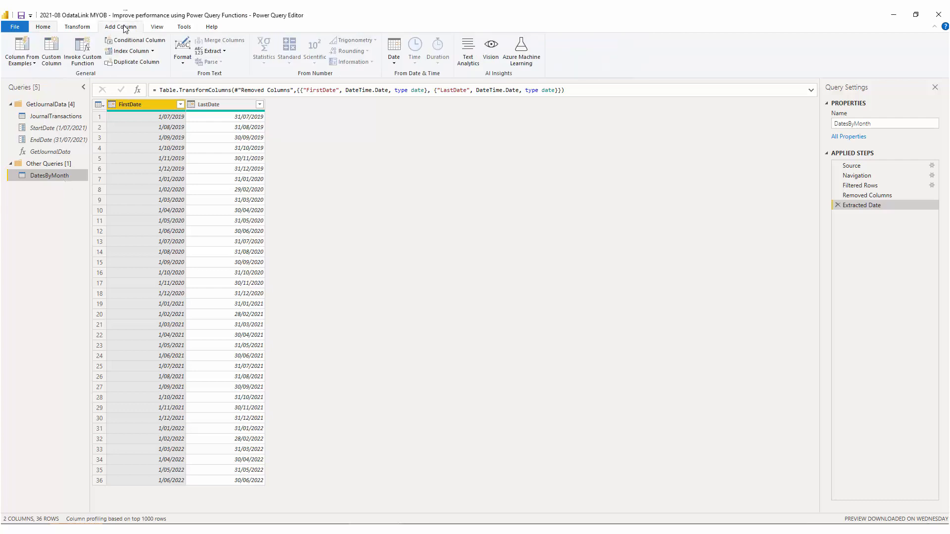
click(88, 60)
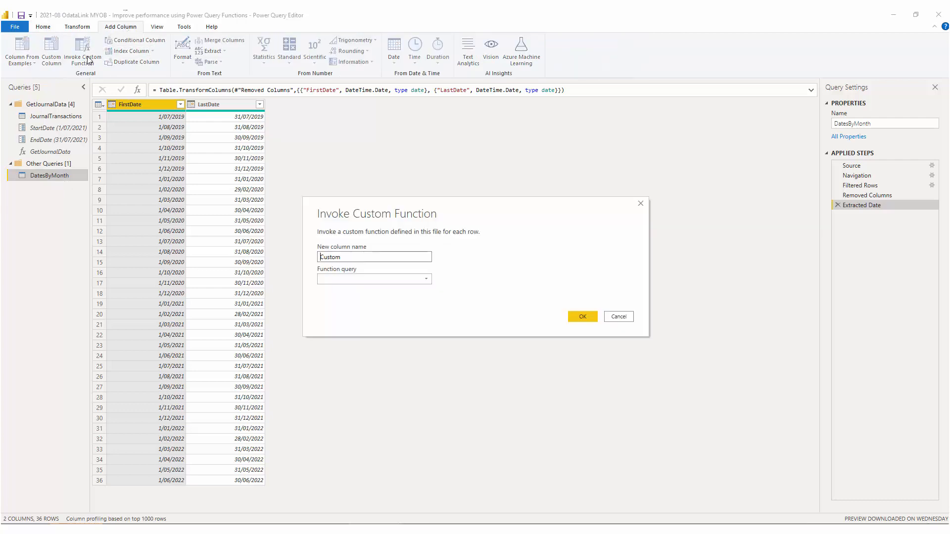
double_click(349, 260)
text(Data)
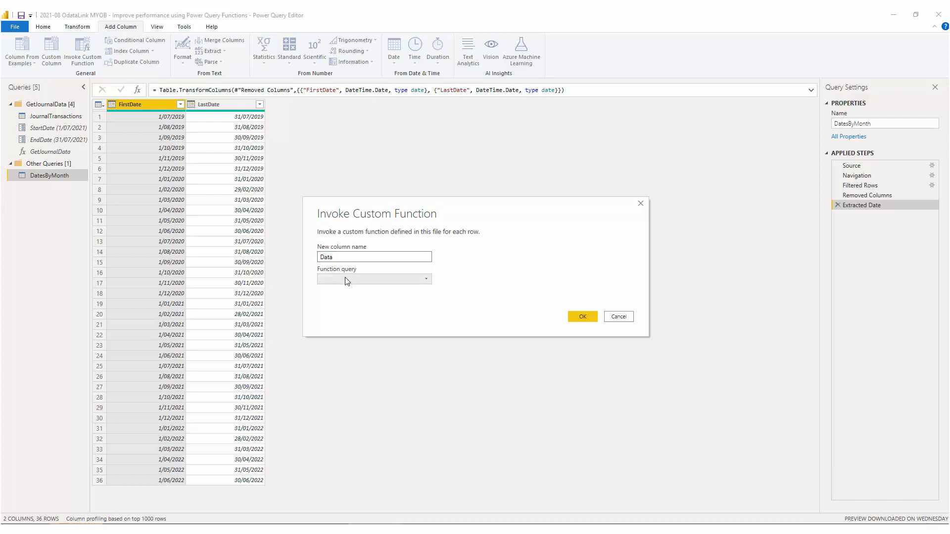
click(346, 278)
click(350, 290)
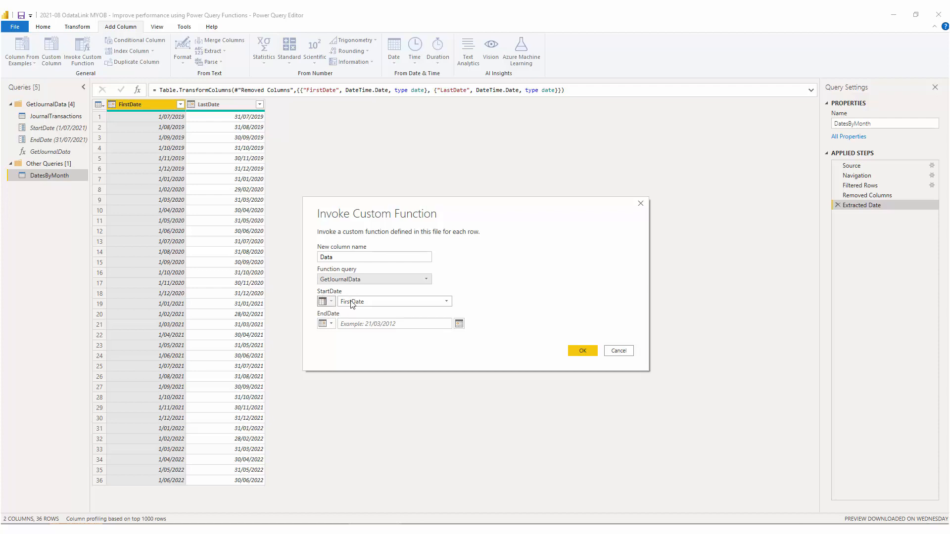
click(352, 302)
click(353, 314)
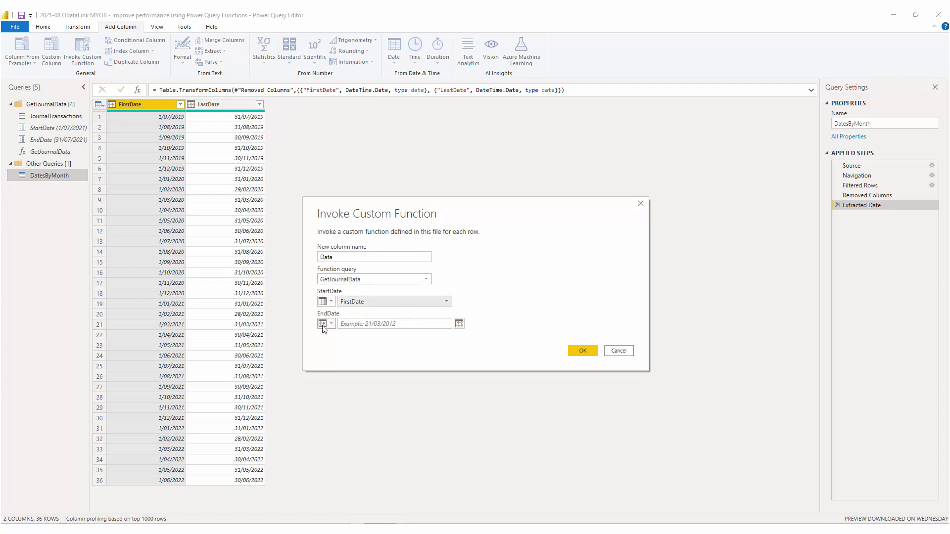
click(323, 325)
click(332, 346)
click(361, 324)
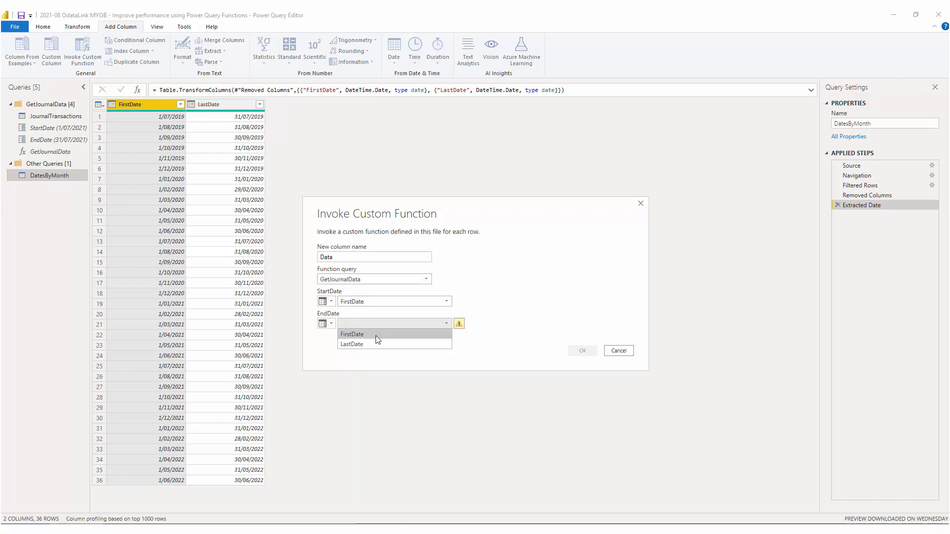
click(378, 343)
click(579, 350)
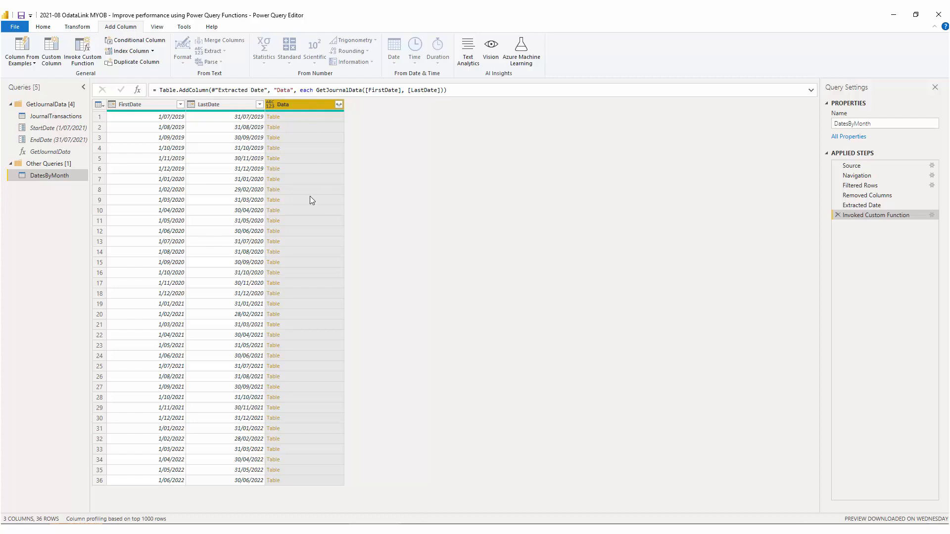
- Expand the Data column with all its fields and review the resulting rows
click(338, 104)
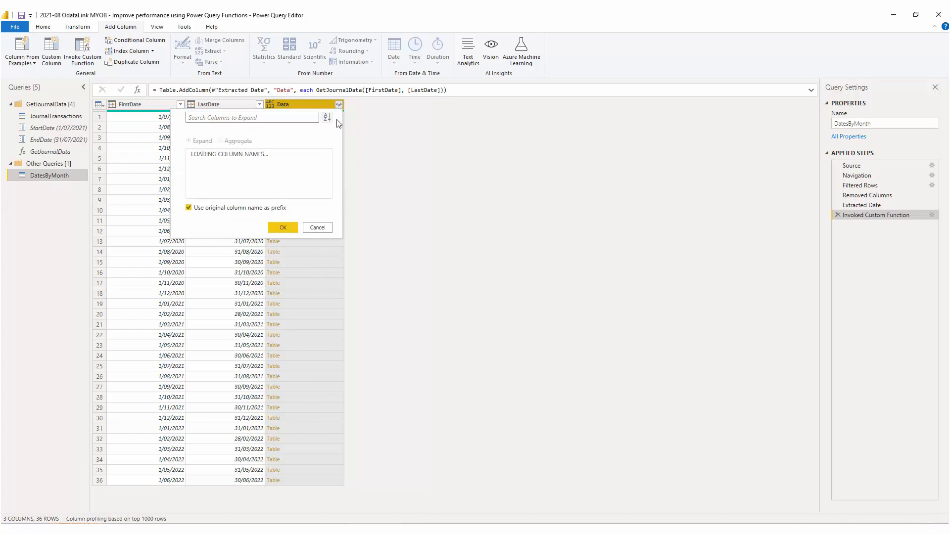
click(283, 365)
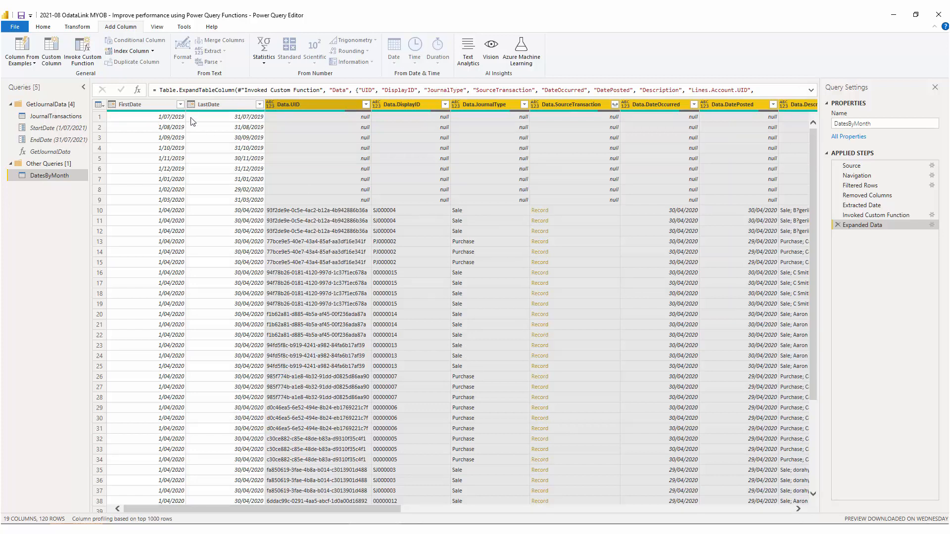
click(333, 119)
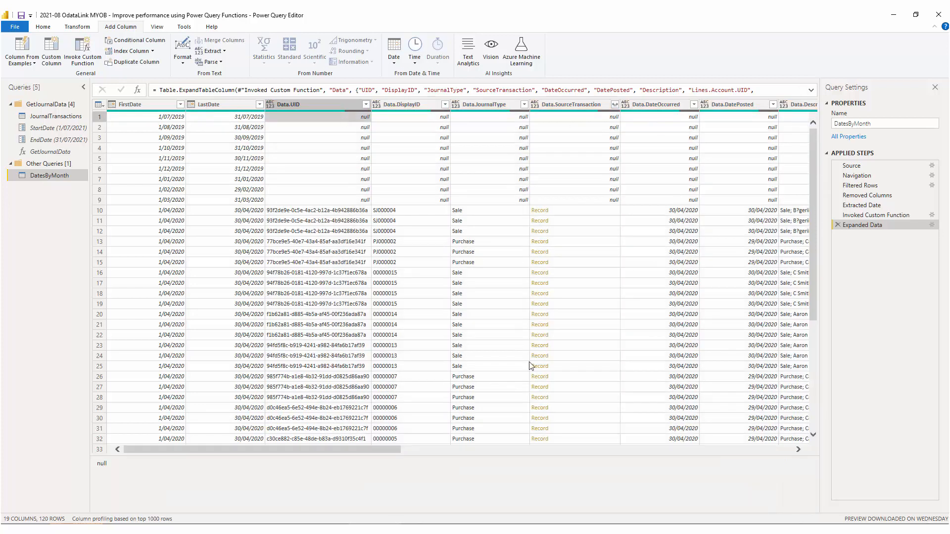
click(319, 213)
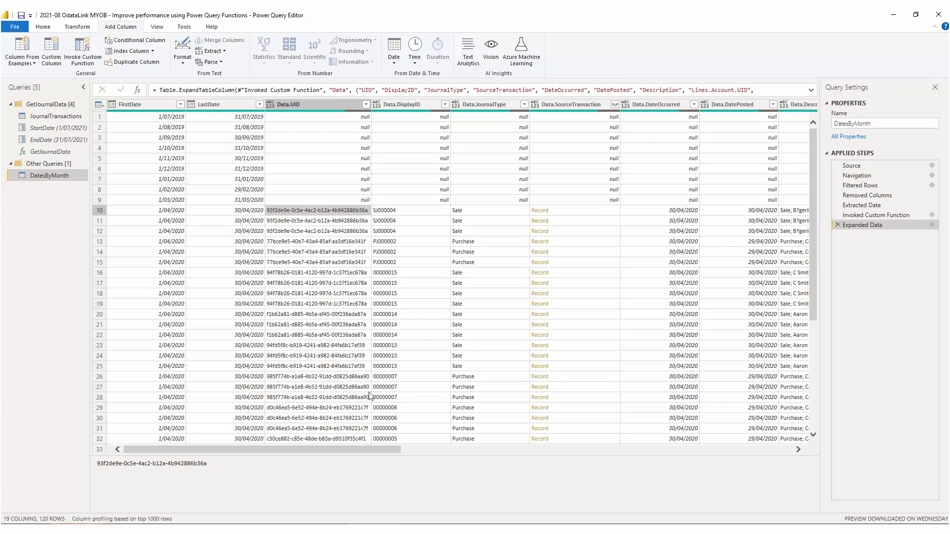
scroll(505, 339, down, 20)
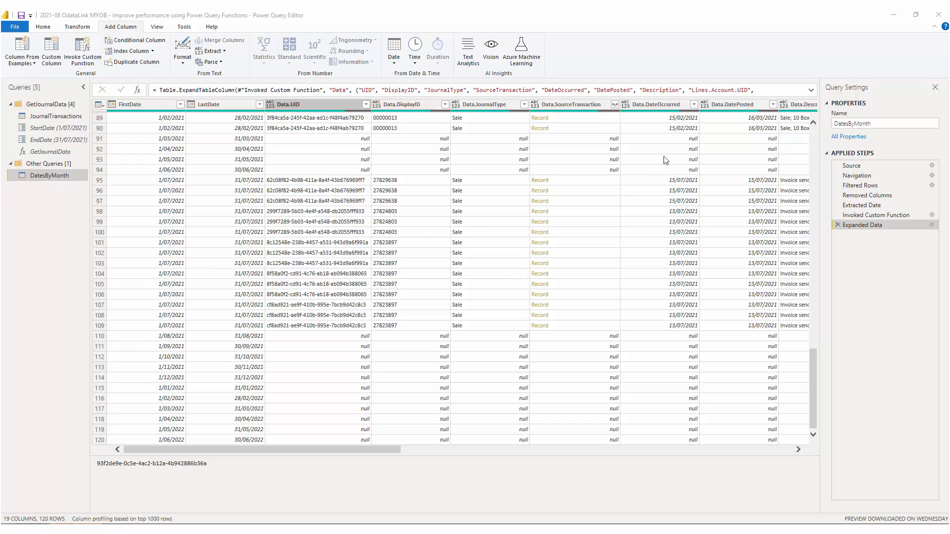
- Change the Data.DateOccurred and Data.DatePosted columns to the Date type
right_click(671, 104)
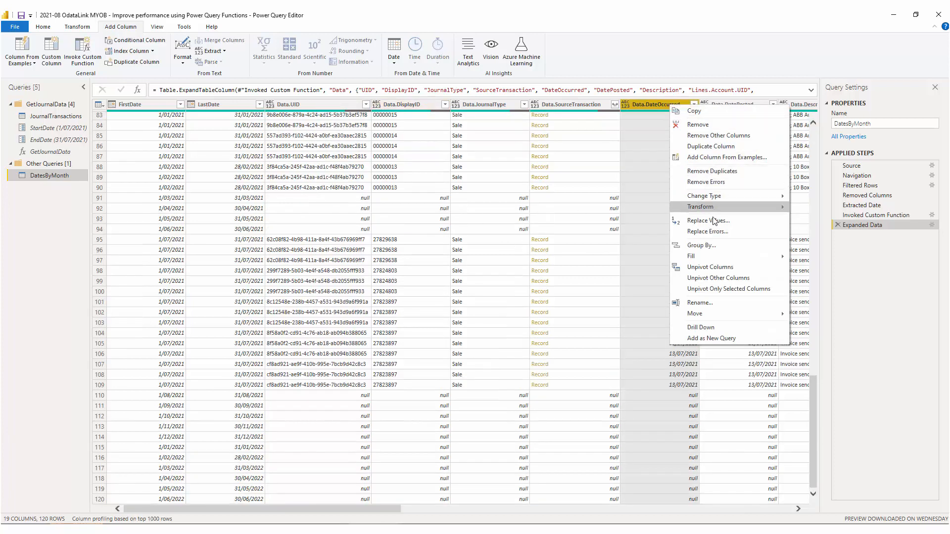
mouse_move(717, 197)
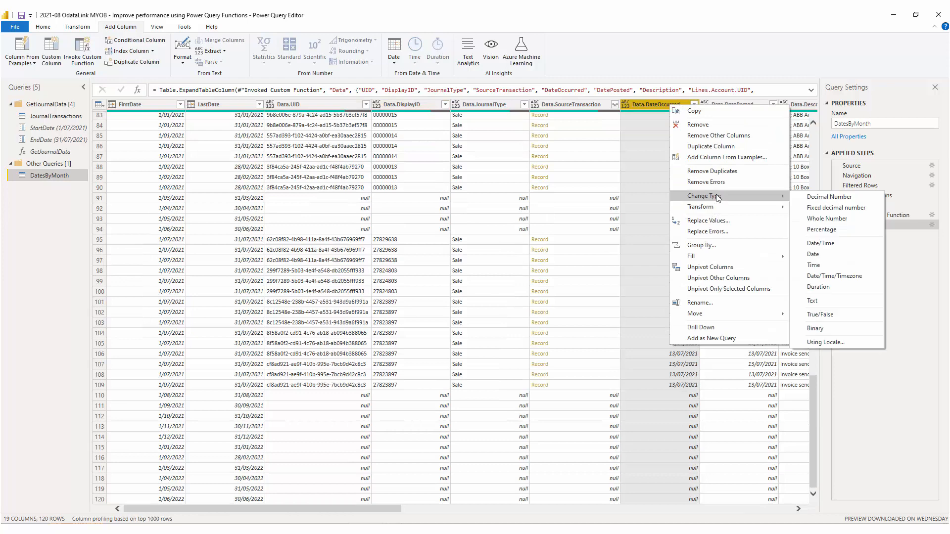
click(817, 257)
right_click(735, 104)
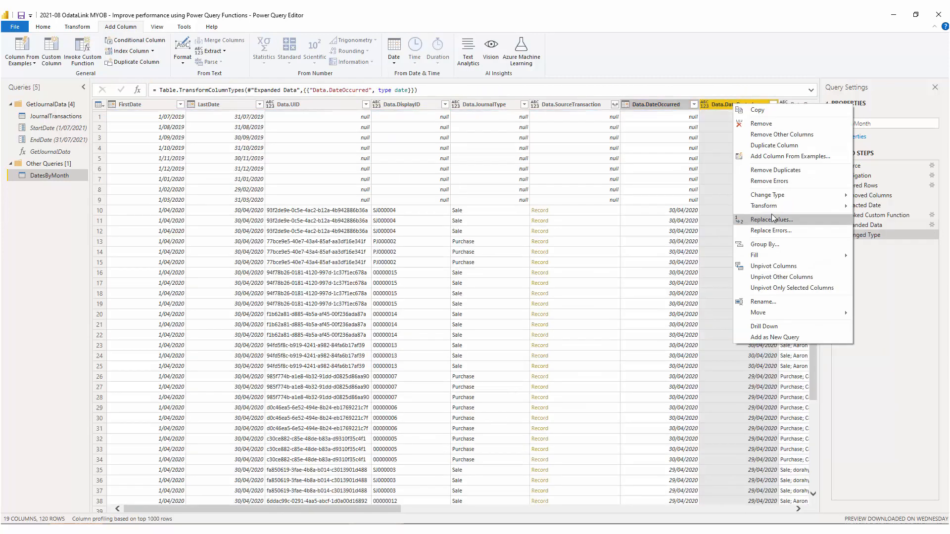
mouse_move(767, 195)
click(881, 255)
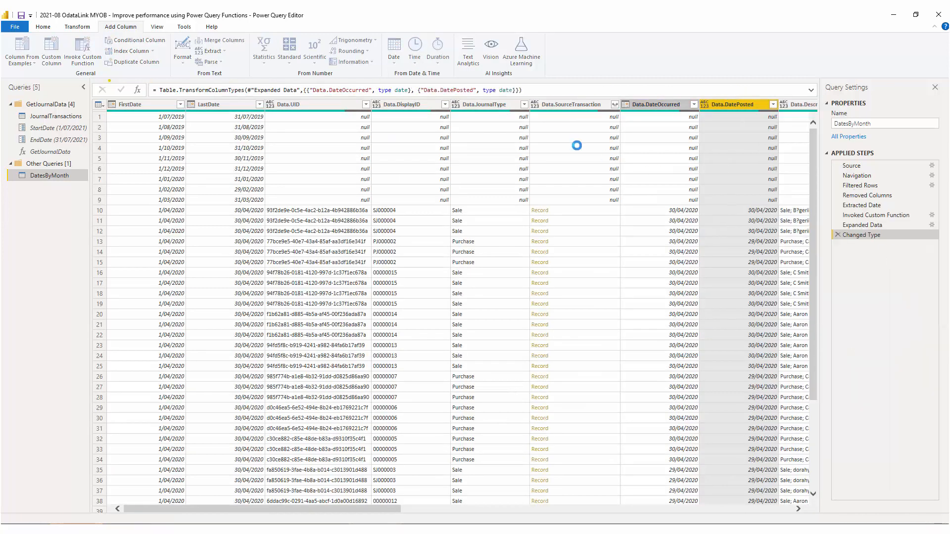
- Change the Data.Lines.Amount column to the Decimal Number type
click(729, 508)
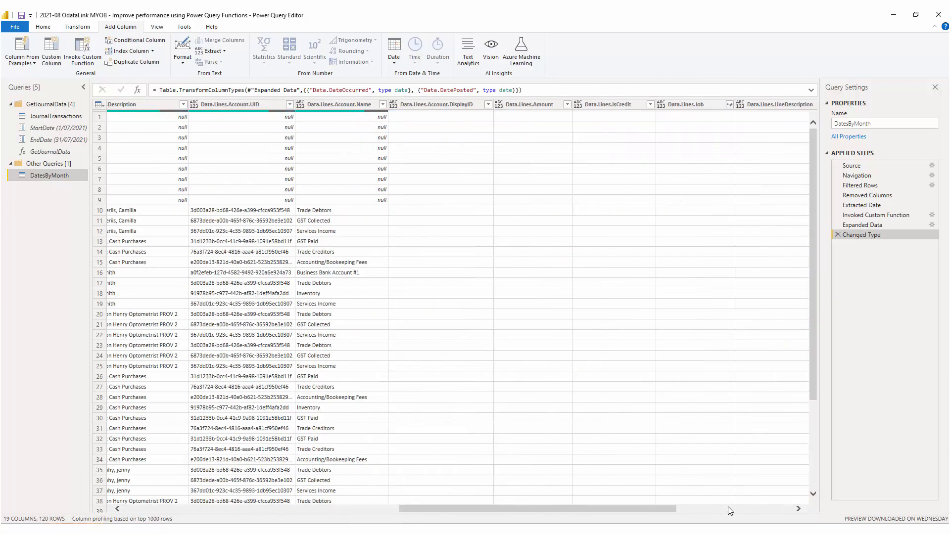
right_click(557, 104)
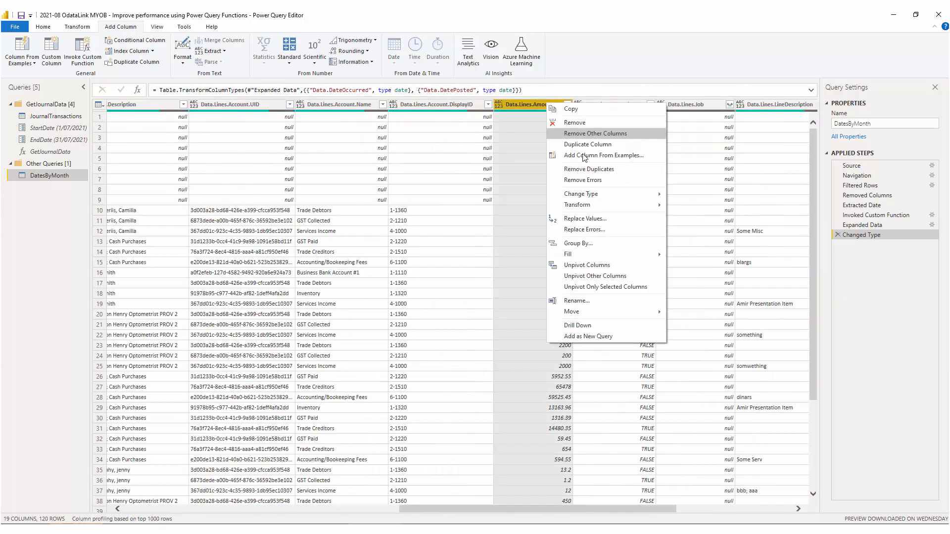
mouse_move(589, 195)
click(720, 194)
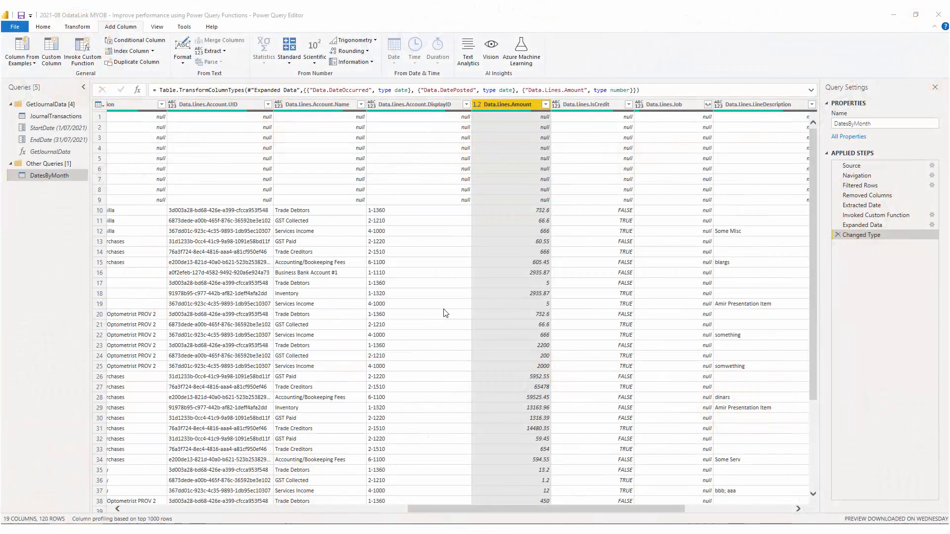
- Rename the DatesByMonth query to Results
right_click(69, 174)
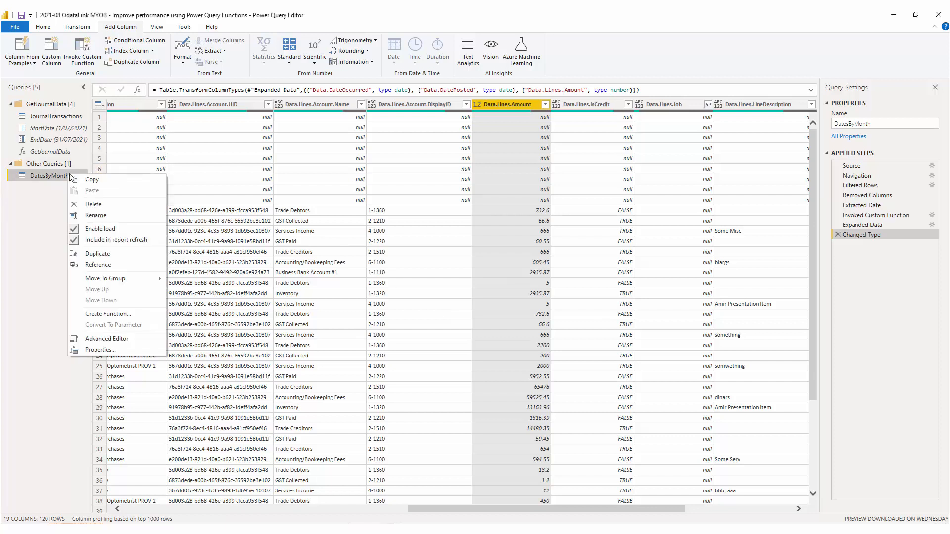
click(89, 215)
text(Re)
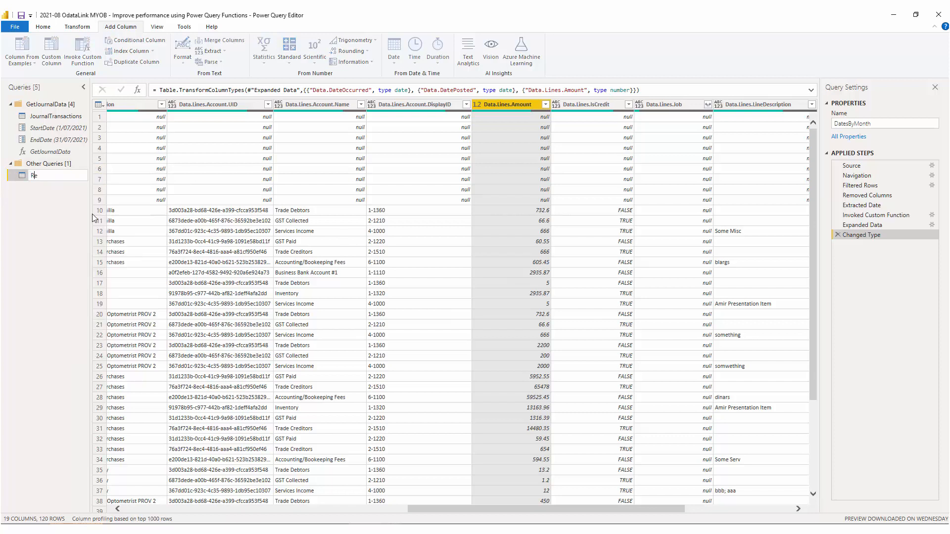
text(sults)
key(Return)
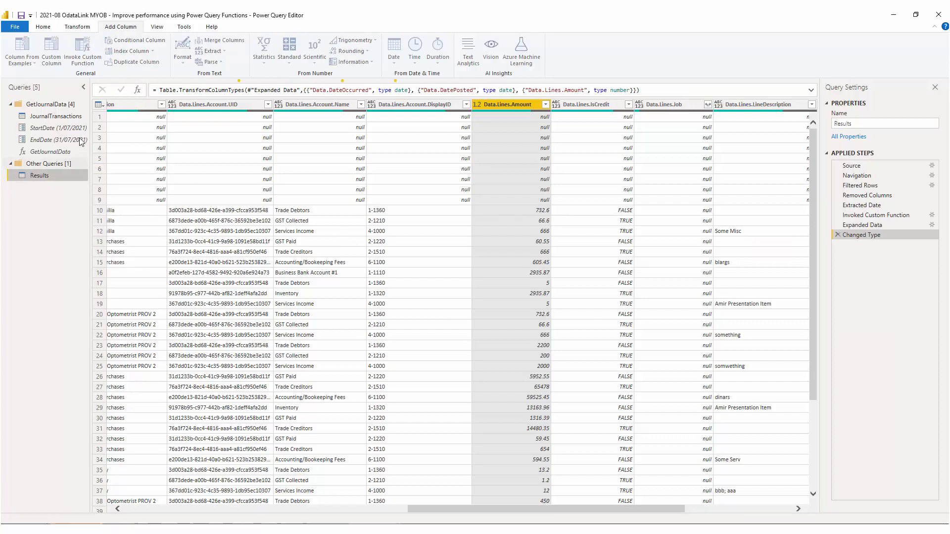
- Disable loading of the JournalTransactions query, then close the editor and apply the changes
right_click(69, 119)
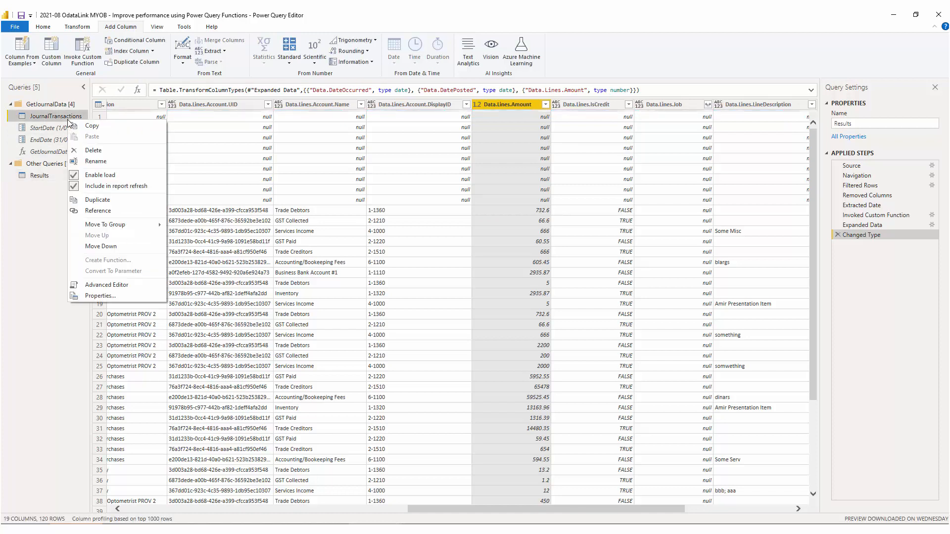
click(97, 177)
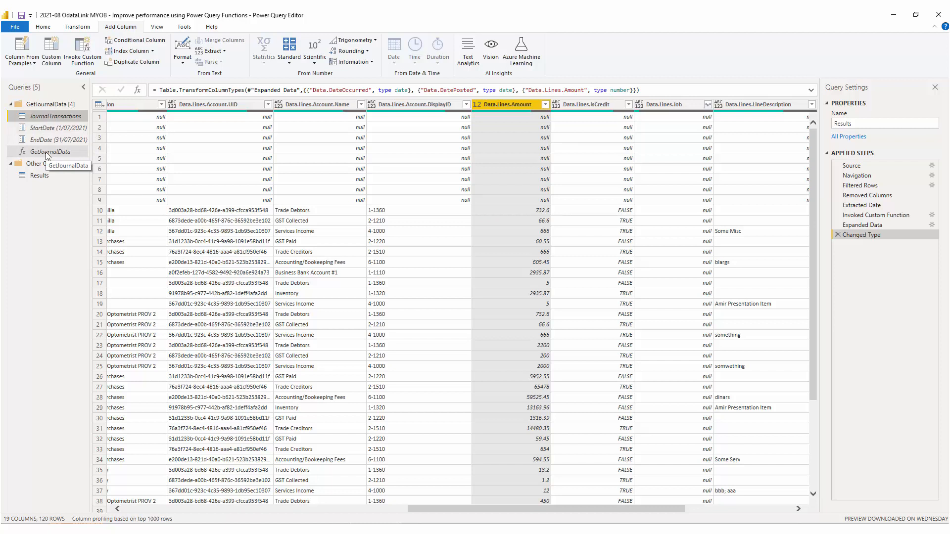
click(43, 26)
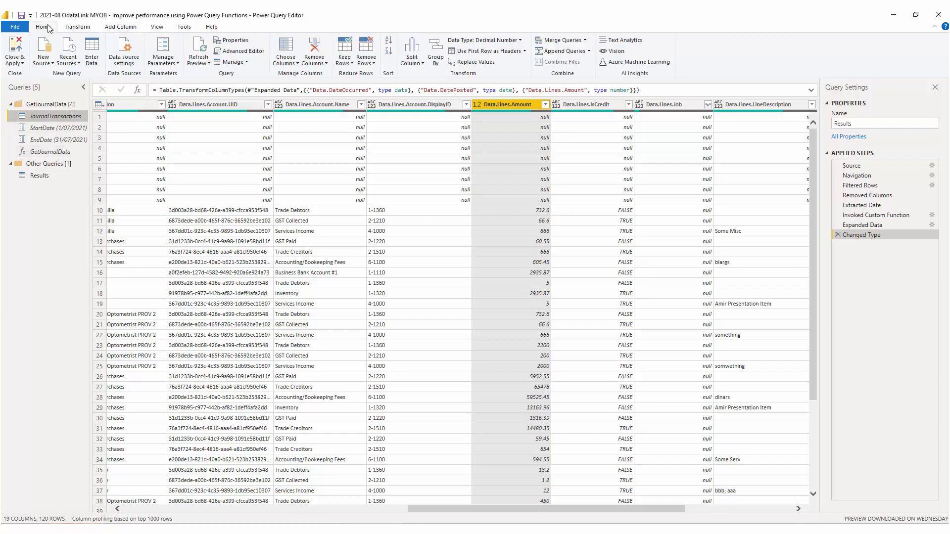
click(15, 48)
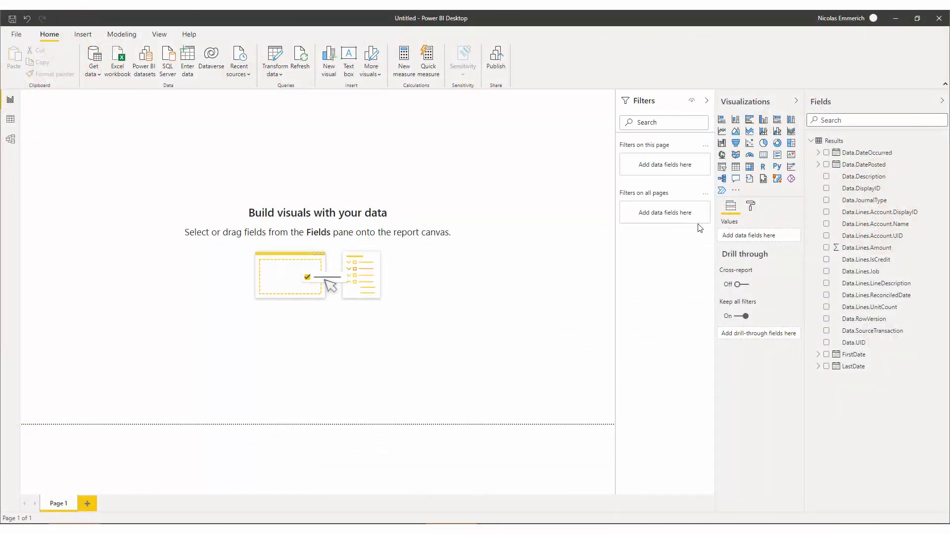
- Add an enlarged table visual showing Data.DateOccurred, Data.Description, Data.Lines.Account.Name and Data.Lines.Amount from Results
click(736, 167)
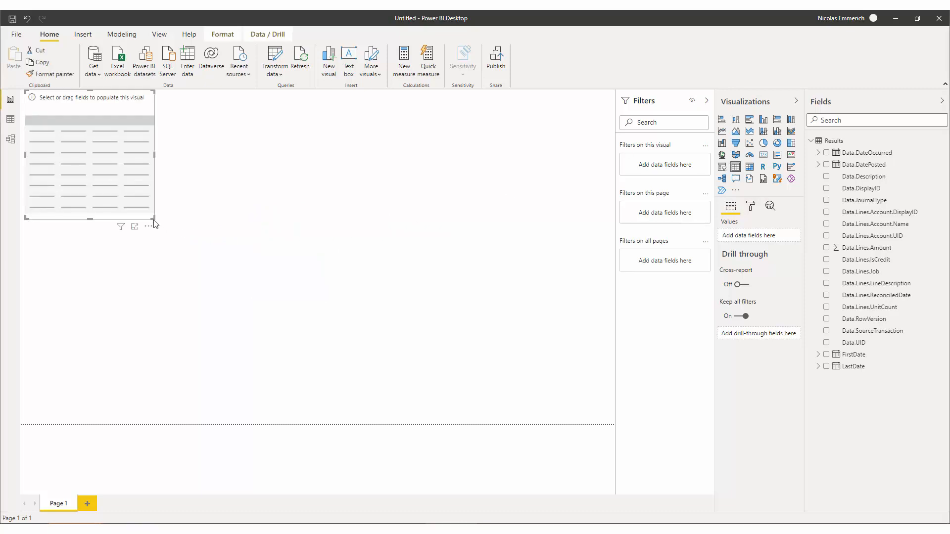
drag(153, 218, 460, 416)
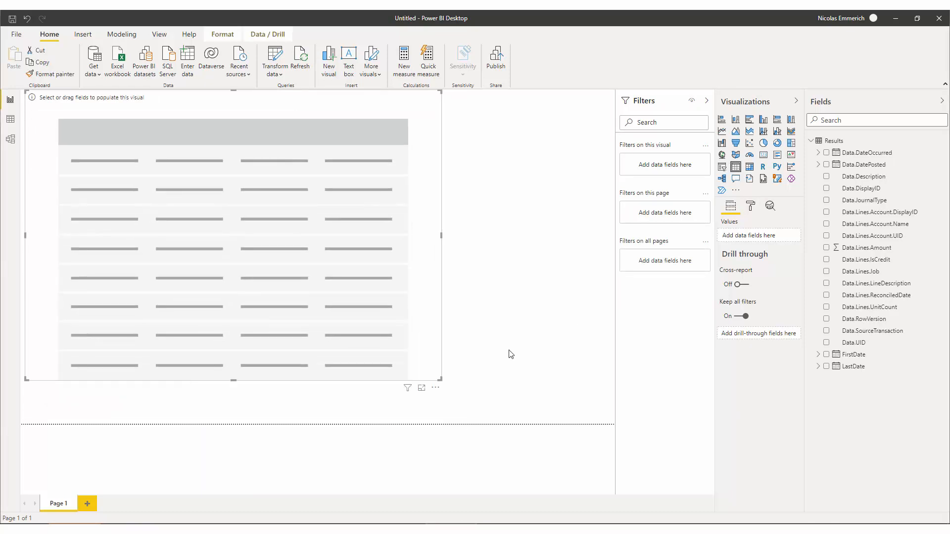
click(873, 153)
click(826, 153)
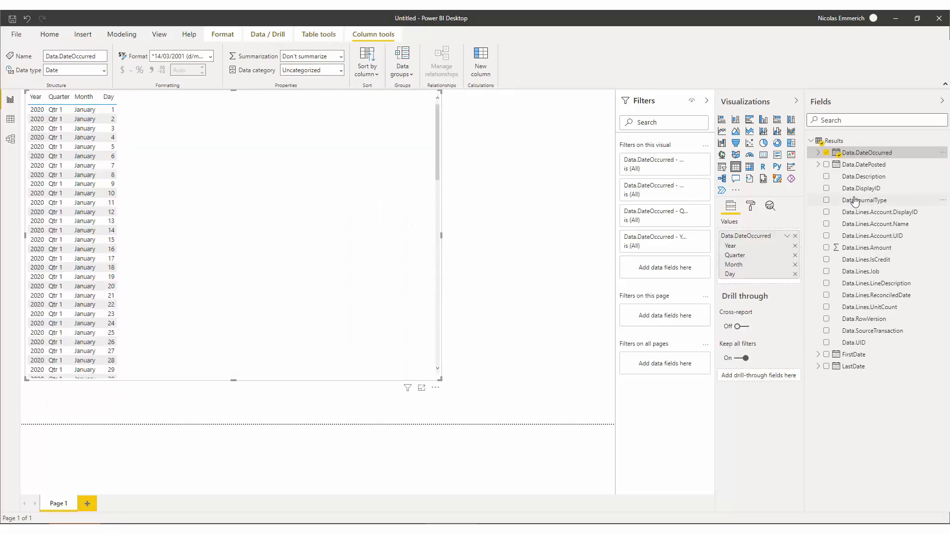
click(827, 177)
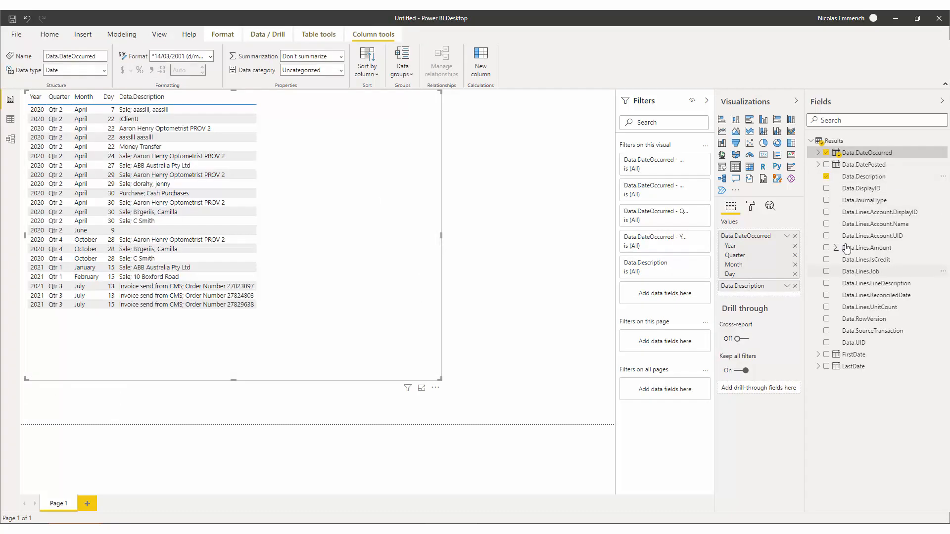
click(826, 224)
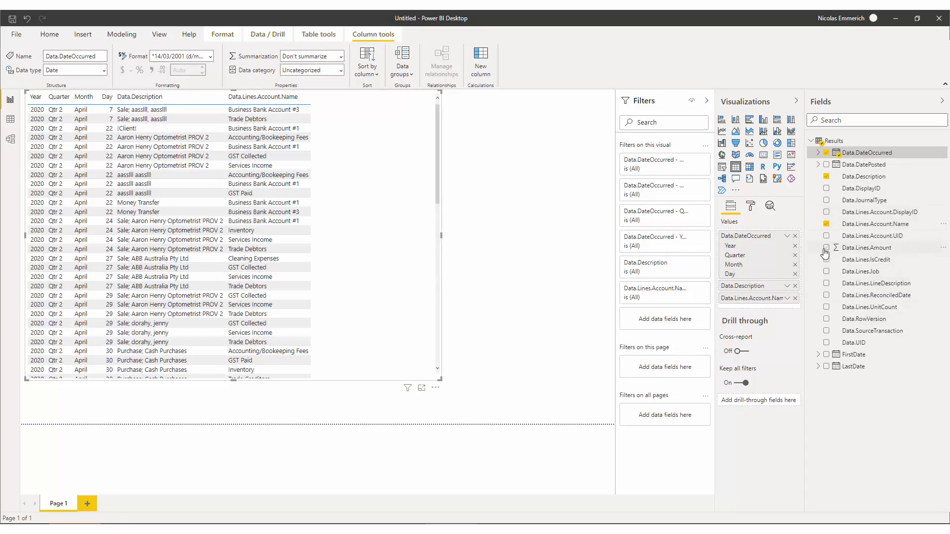
click(825, 248)
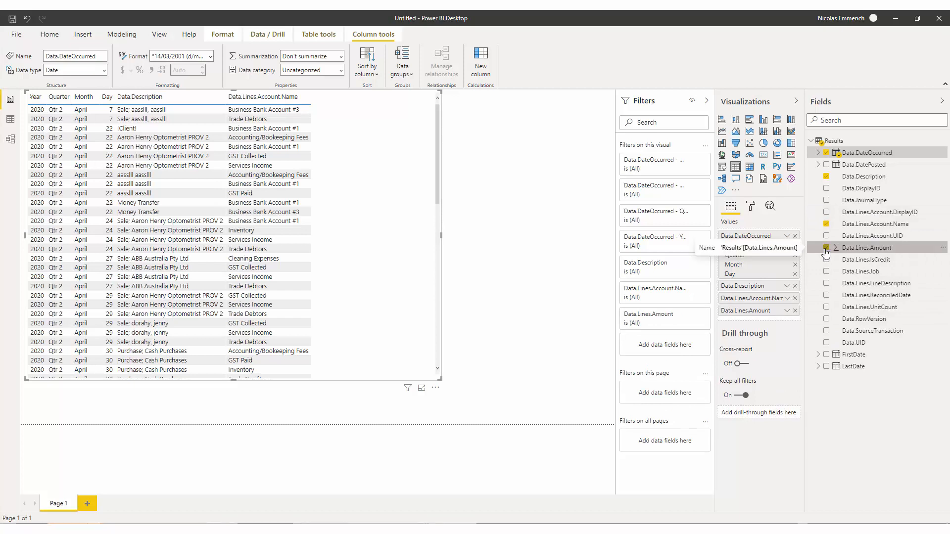
- Show Data.DateOccurred as a plain date instead of its date hierarchy and sort the table by it
click(787, 236)
click(824, 299)
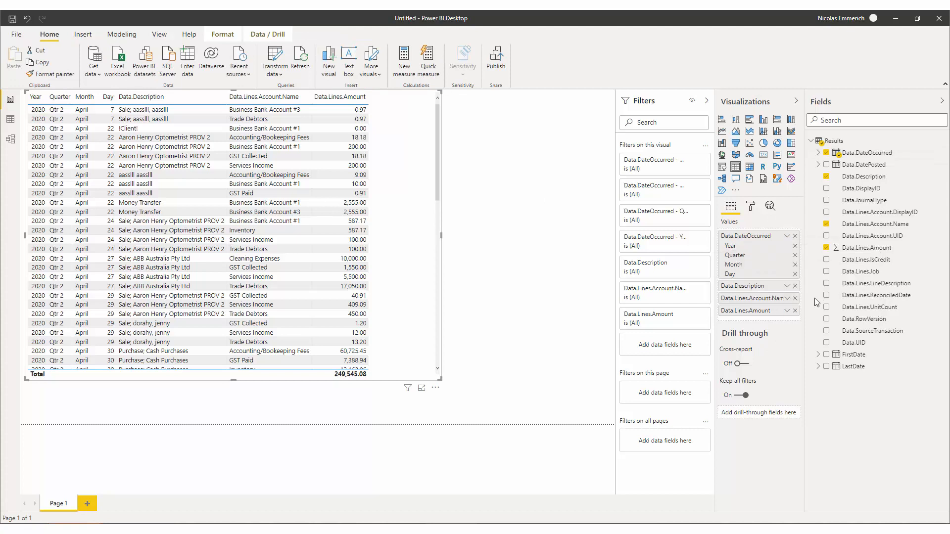
click(56, 96)
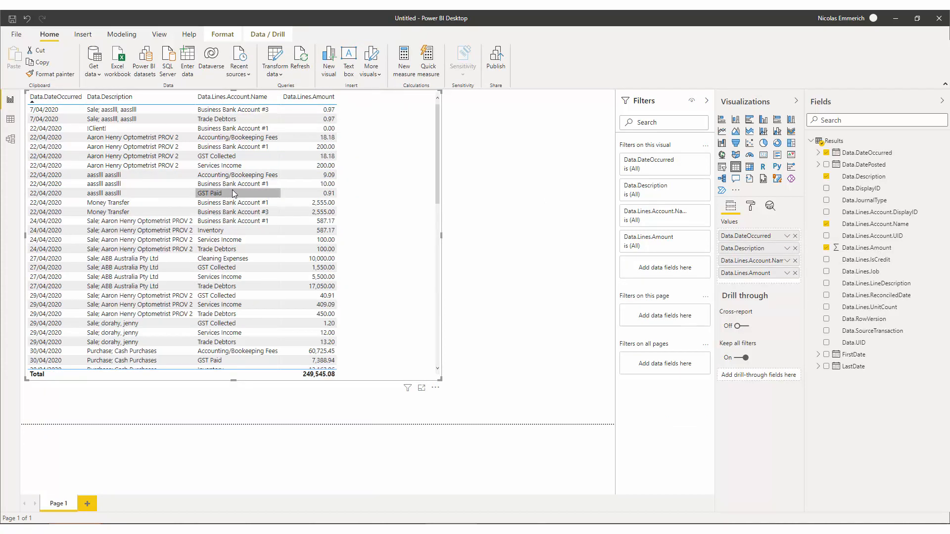
scroll(207, 297, down, 10)
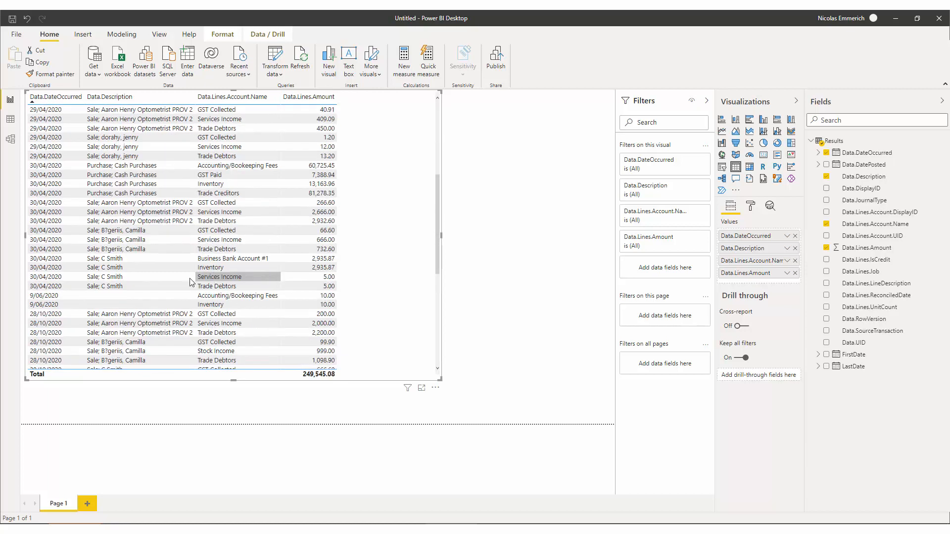
scroll(207, 303, down, 5)
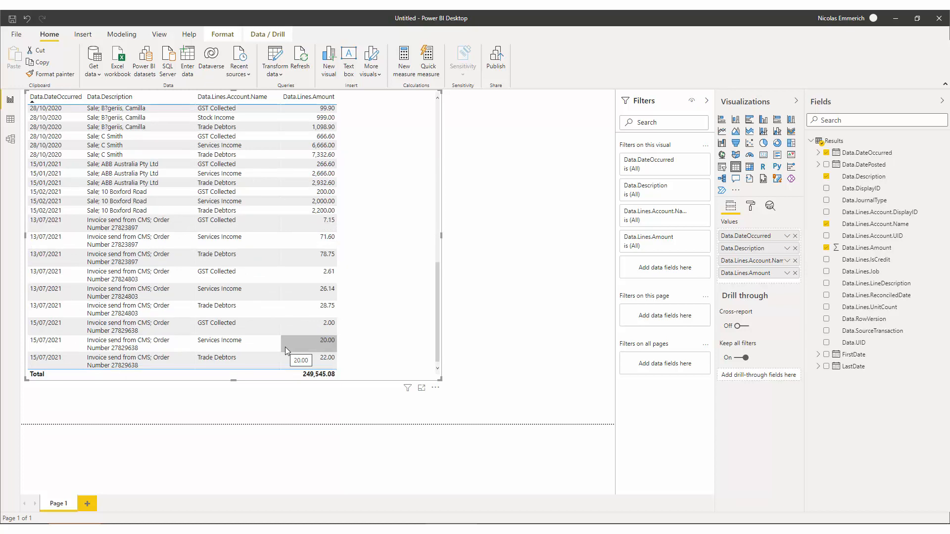
scroll(299, 198, up, 15)
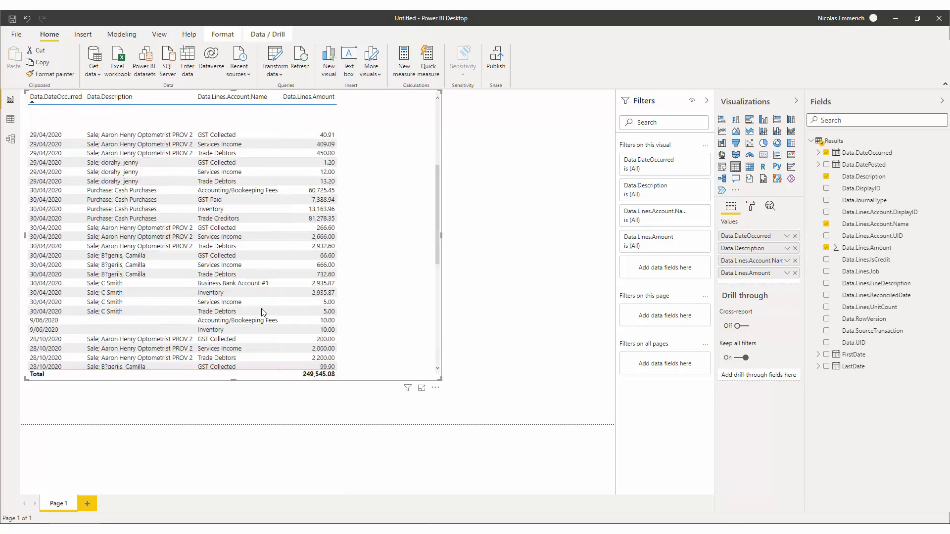